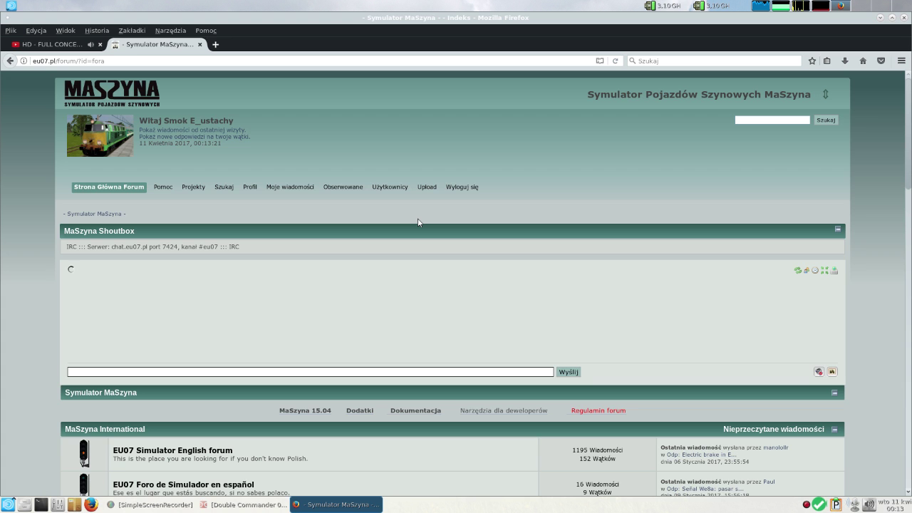
Step: Open the topic "Całkowo v2.0 - wersja beta do testów" in the forum's Na warsztacie board
scroll(410, 221, "down", 5)
scroll(404, 244, "down", 3)
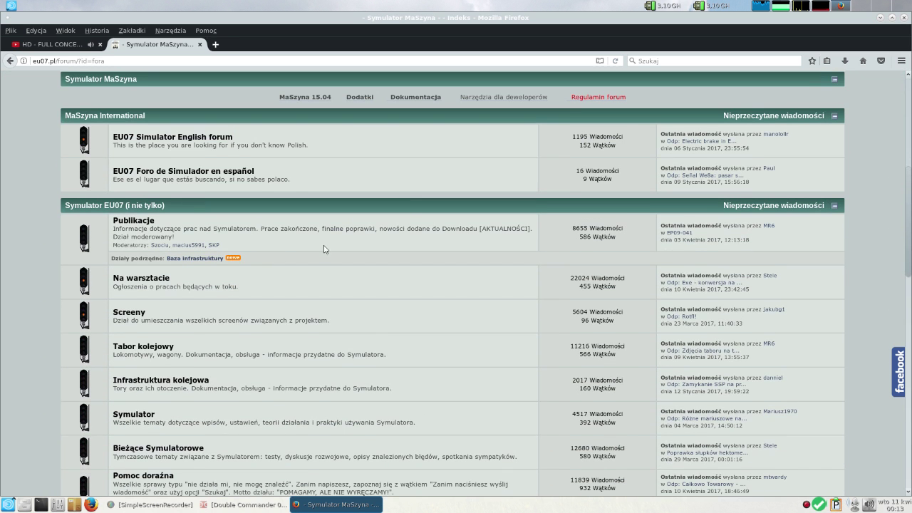
left_click(141, 278)
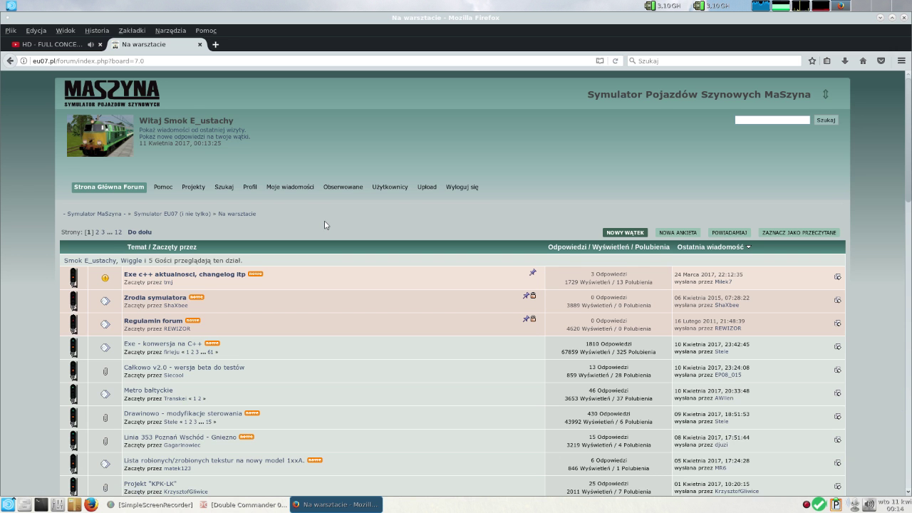
scroll(214, 249, "down", 2)
left_click(187, 285)
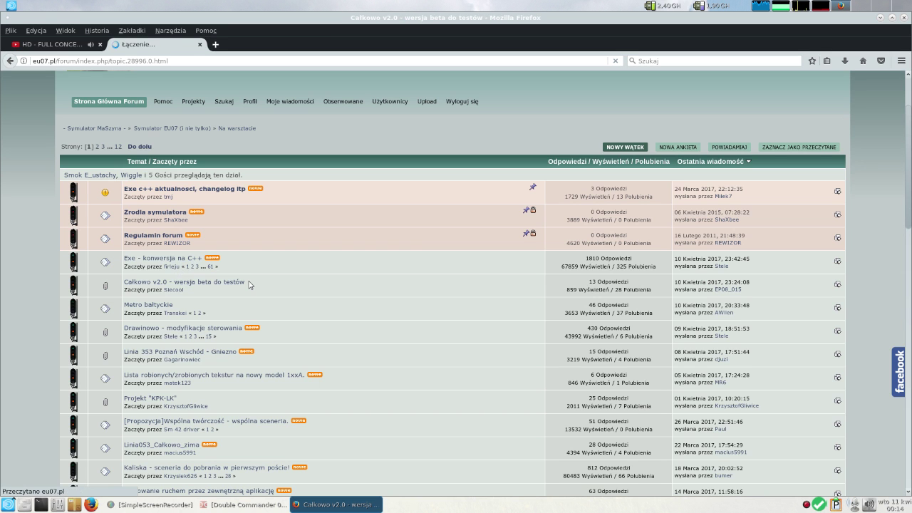
Step: Download priv-calkowo_v2_20170409.zip from the topic's first post and save the file
scroll(247, 279, "down", 3)
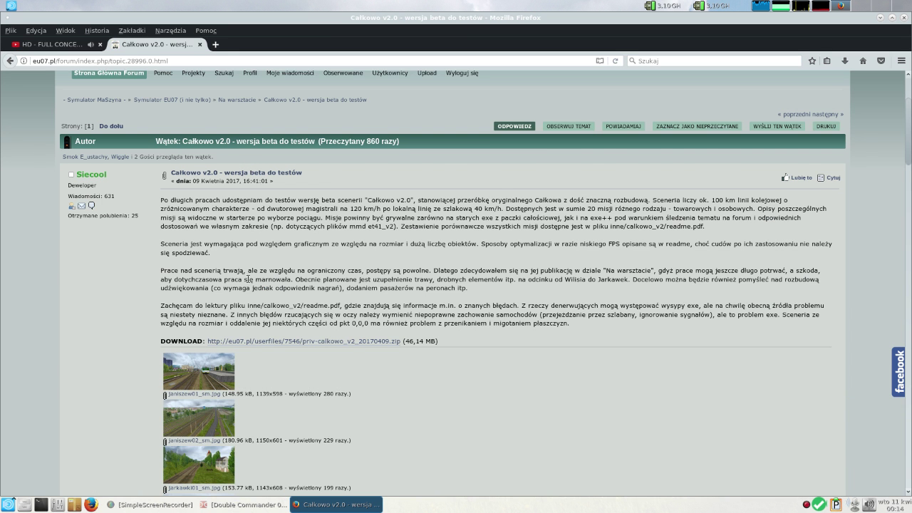
scroll(249, 285, "down", 1)
left_click(260, 314)
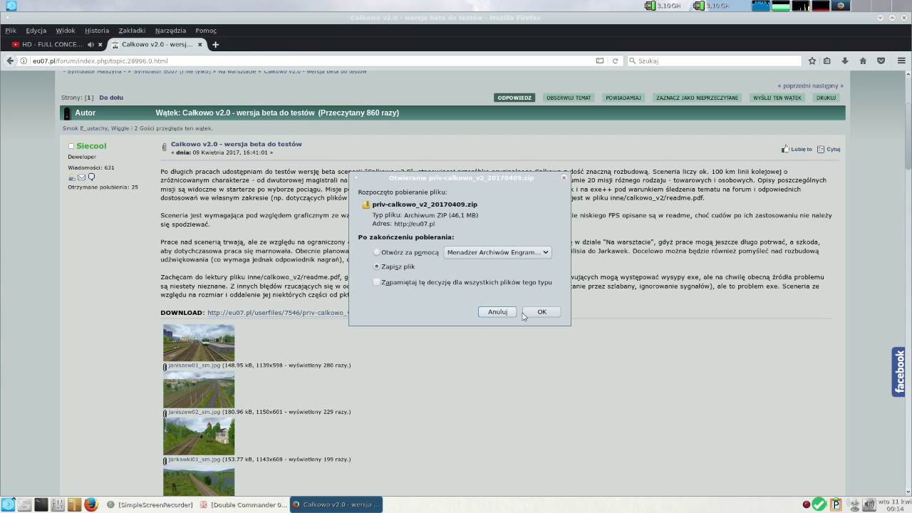
left_click(548, 313)
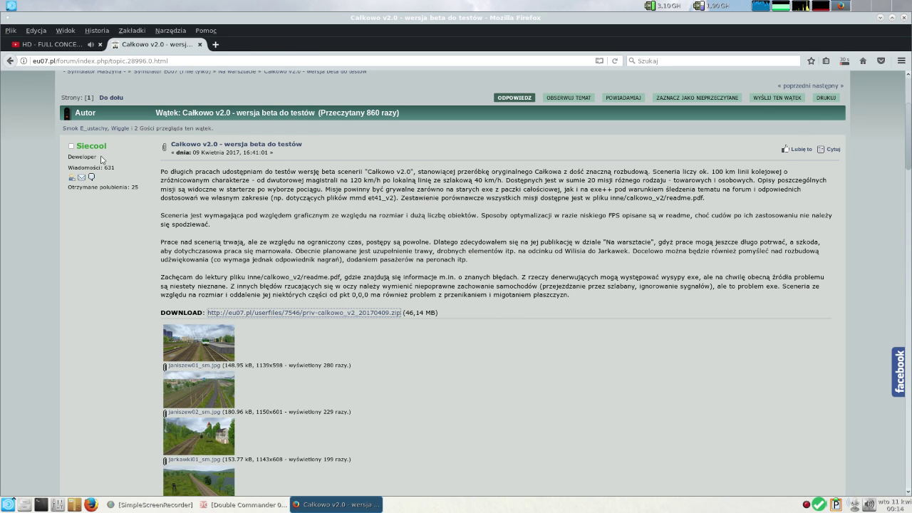
Step: Save priv-baltyk_metro.7z from the Metro bałtyckie topic in the Na warsztacie board, and close the forum page
left_click(9, 62)
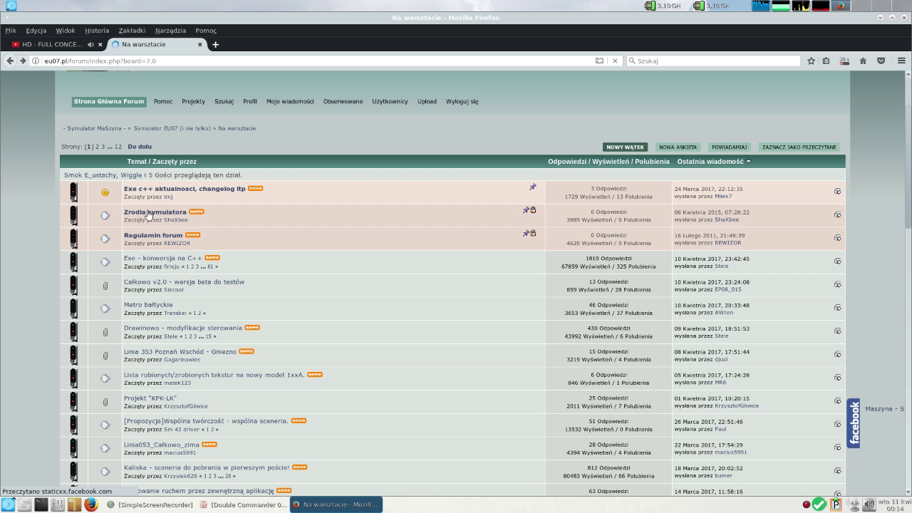
left_click(157, 306)
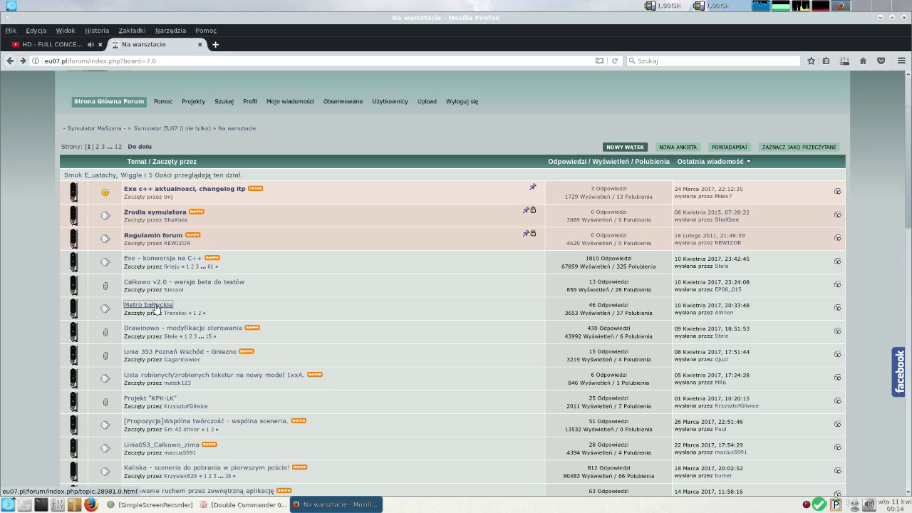
scroll(277, 329, "down", 5)
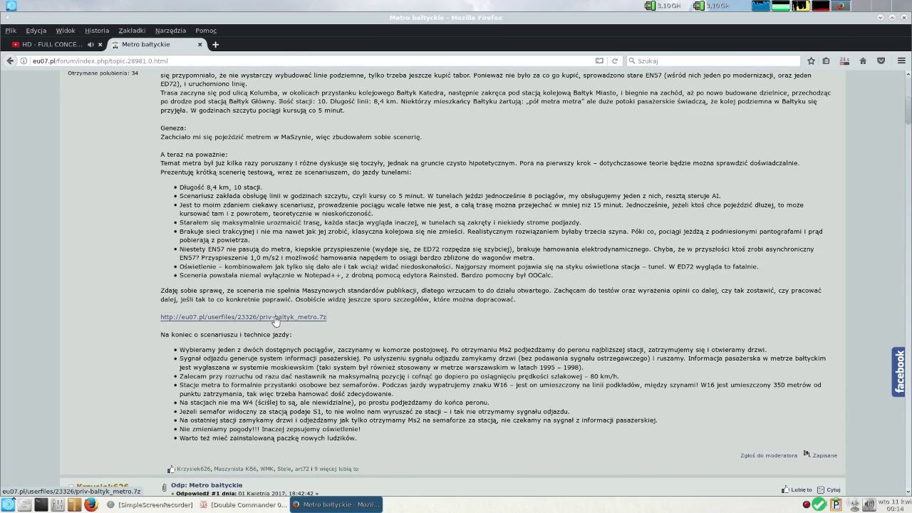
left_click(276, 317)
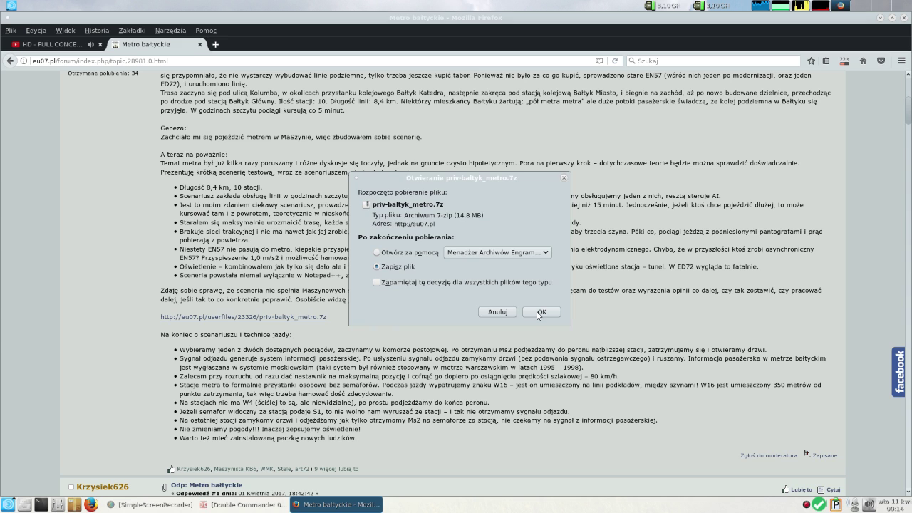
left_click(539, 313)
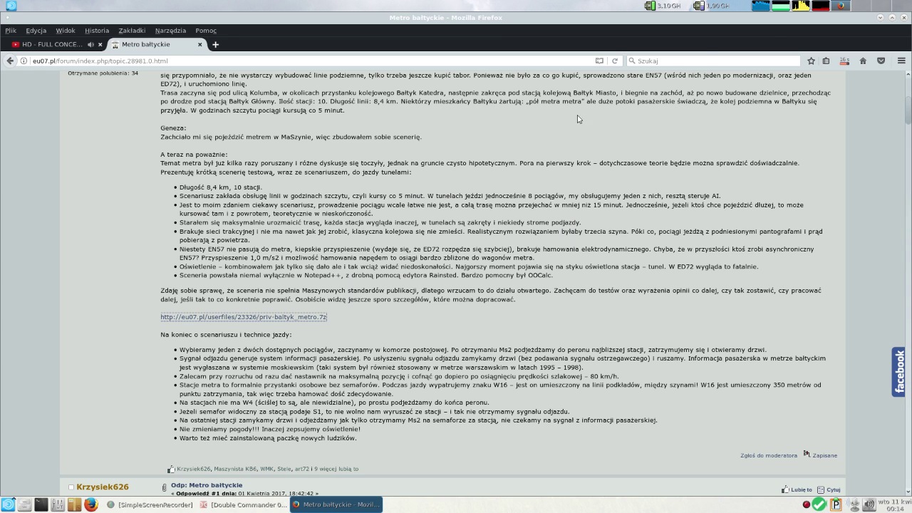
left_click(201, 45)
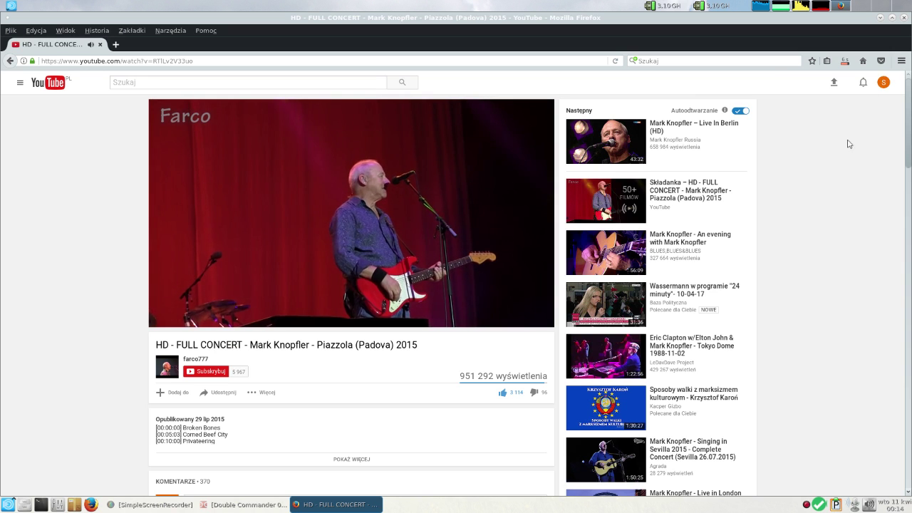
Step: Switch to Double Commander and install 7-Zip 16.04 from 7z1604.exe in the Pobrane folder, keeping the default destination
left_click(243, 505)
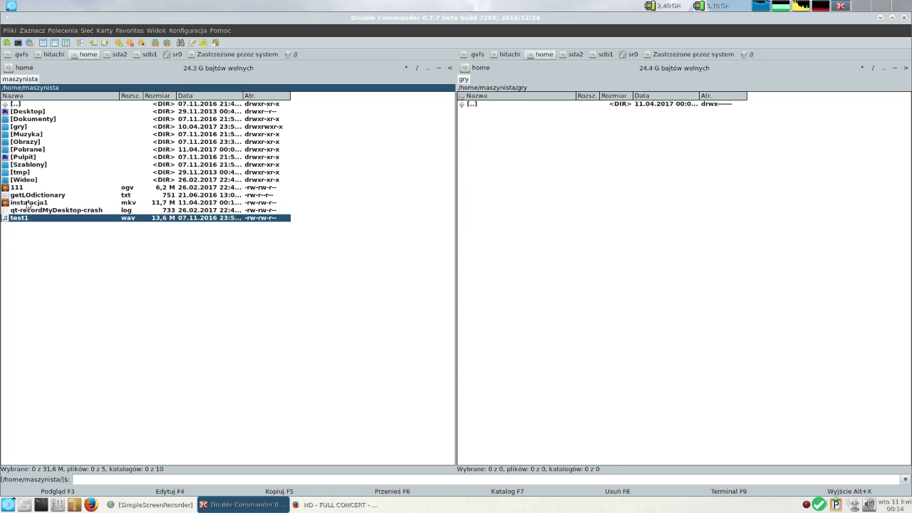
double_click(30, 150)
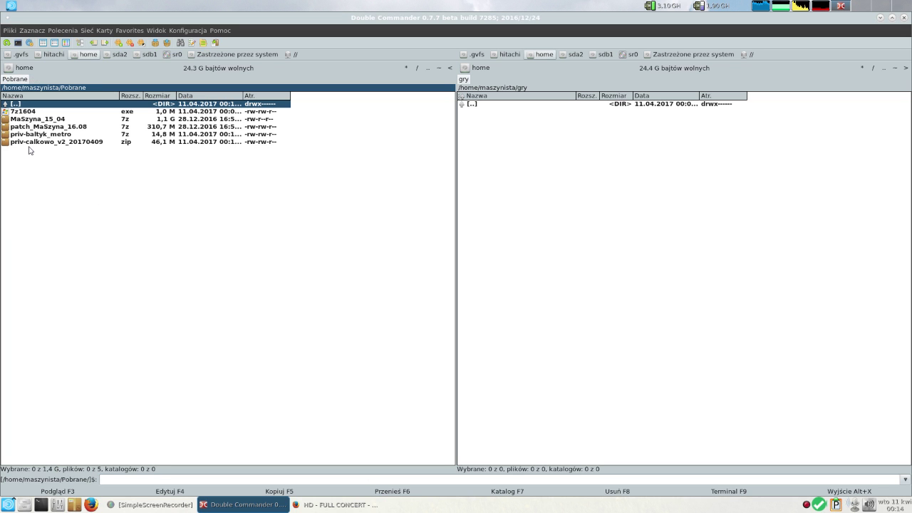
key("BackSpace")
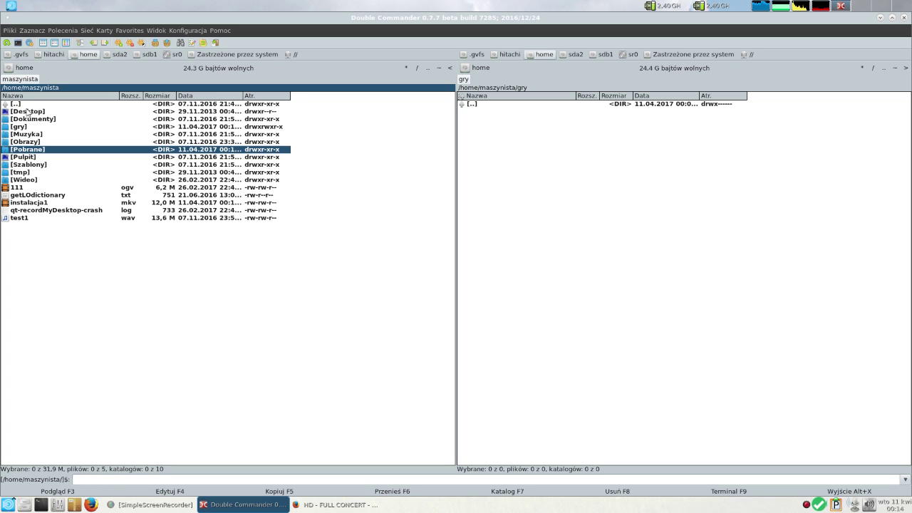
double_click(31, 152)
left_click(31, 112)
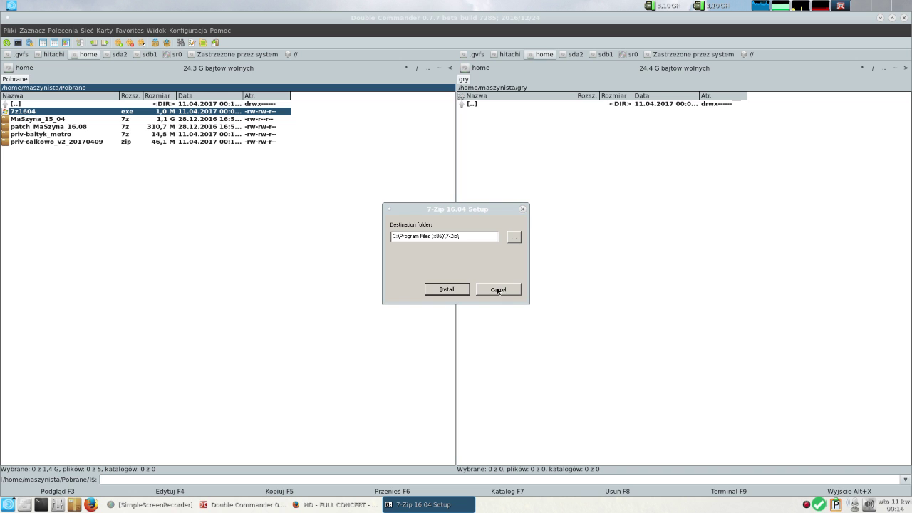
left_click(447, 290)
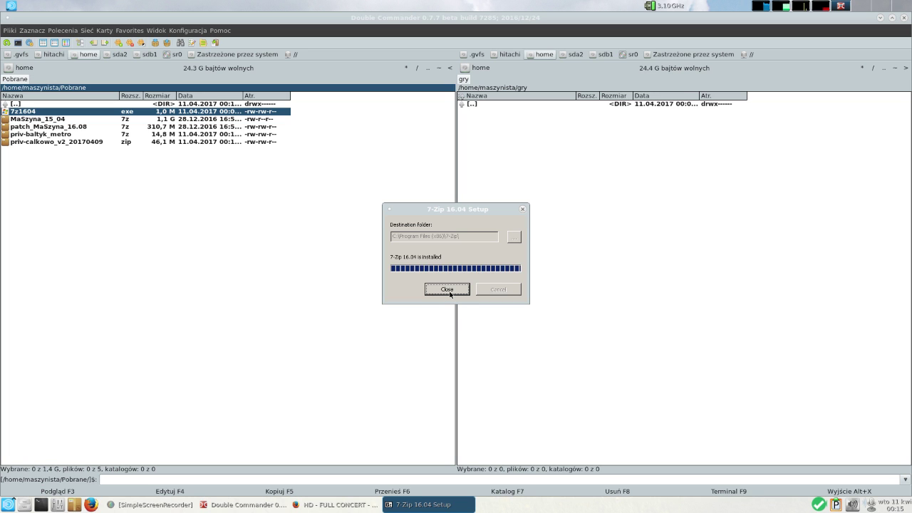
left_click(447, 289)
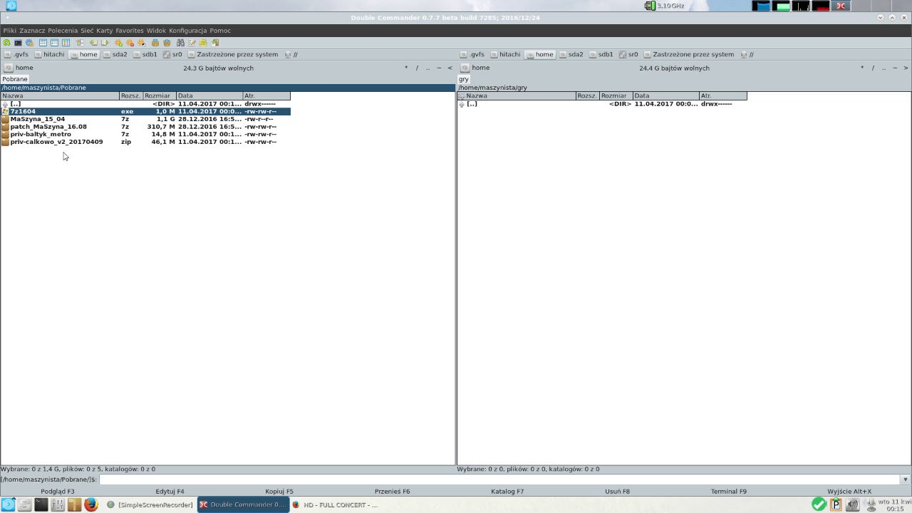
Step: Bring up the Firefox window and minimize it
left_click(336, 505)
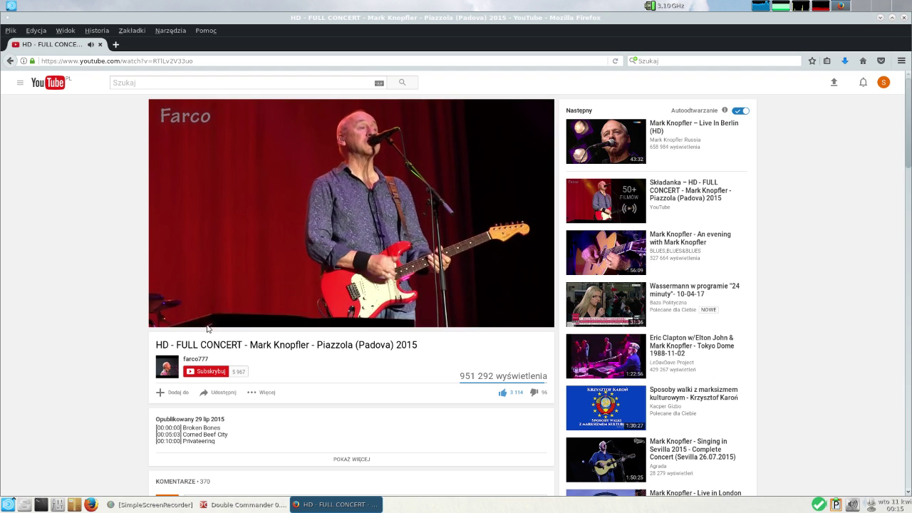
left_click(881, 16)
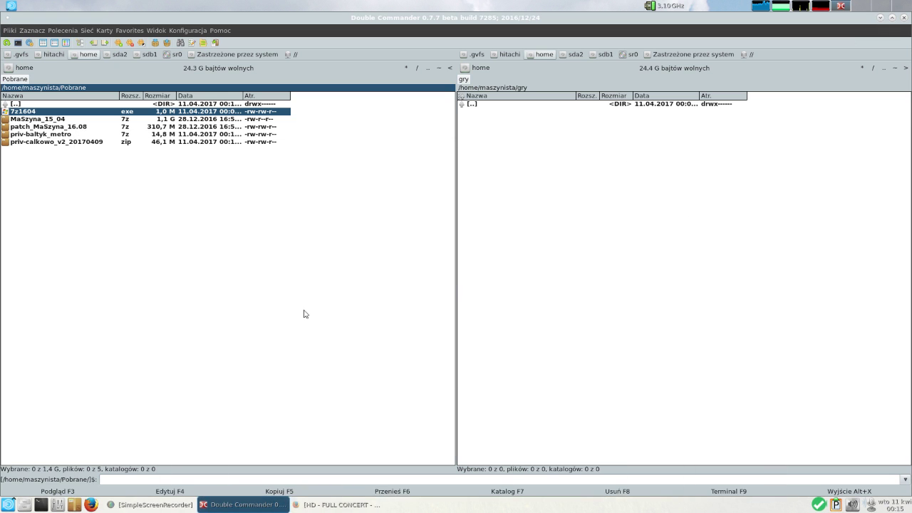
Step: Open the MaSzyna_15_04.7z archive, and create and enter a folder named MaSzyna inside gry
left_click(35, 119)
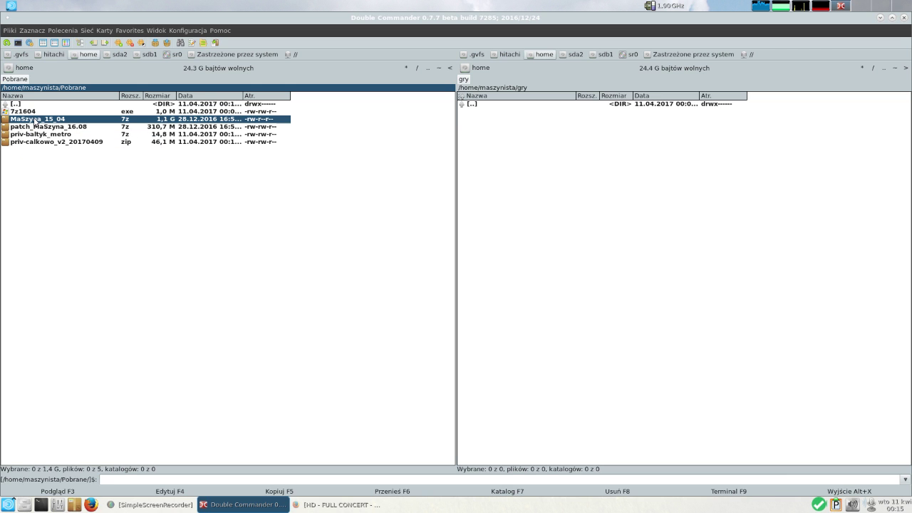
double_click(35, 120)
left_click(507, 126)
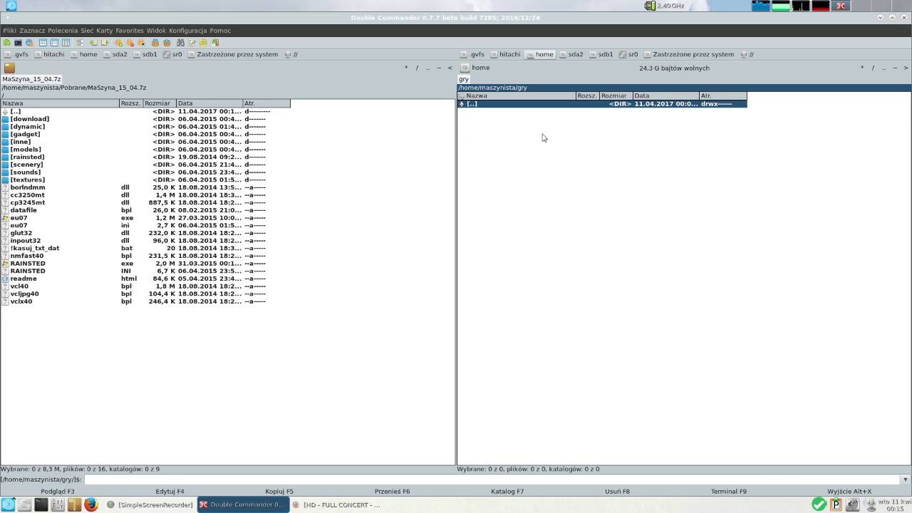
key("F7")
type("MaSzyna")
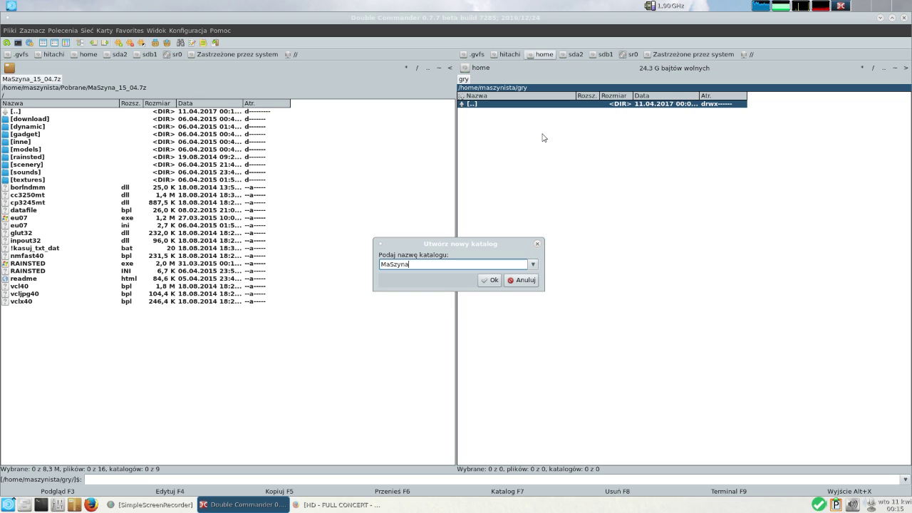
key("Return")
key("Return")
Step: Extract every folder and file of the MaSzyna_15_04.7z archive into the MaSzyna folder, moving the copy progress window clear of the file lists
key("Tab")
key("Insert")
key("Insert")
key("Insert")
key("Insert")
key("Insert")
key("Insert")
key("Insert")
key("Insert")
key("Insert")
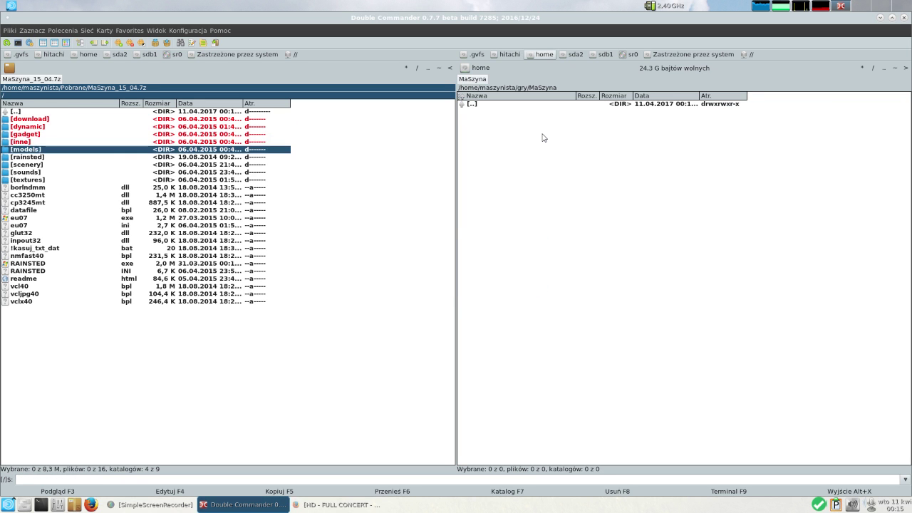
key("Insert")
key("Insert")
key("Insert")
key("Insert")
key("Insert")
key("Insert")
key("Insert")
key("Insert")
key("Insert")
key("Insert")
key("Insert")
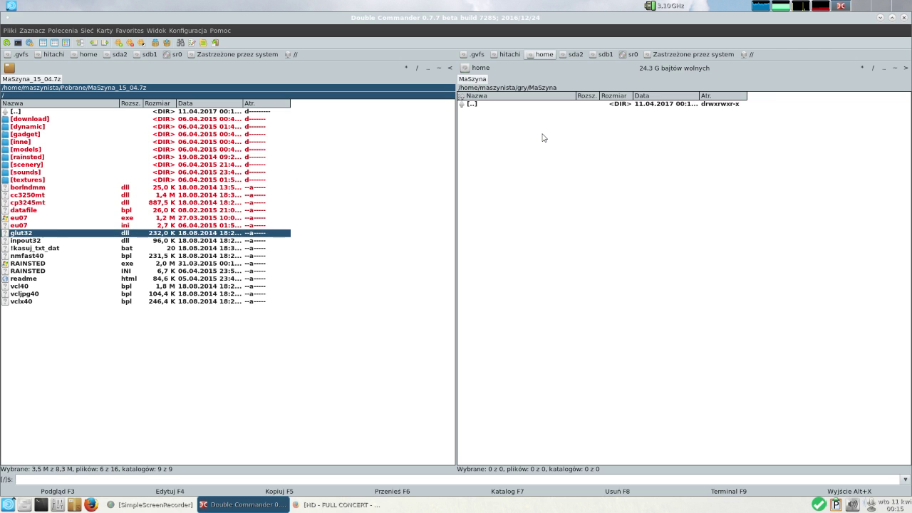
key("Insert")
key("Insert")
key("Insert")
key("Insert")
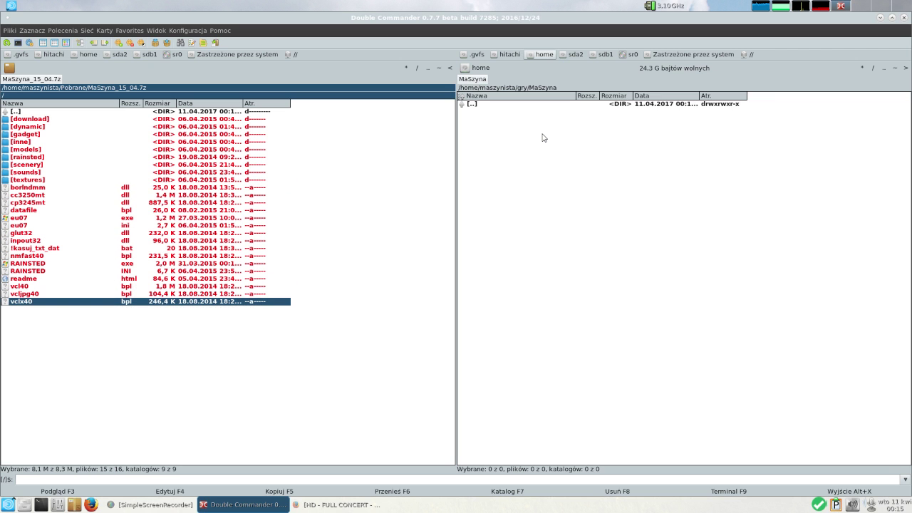
key("Insert")
key("Tab")
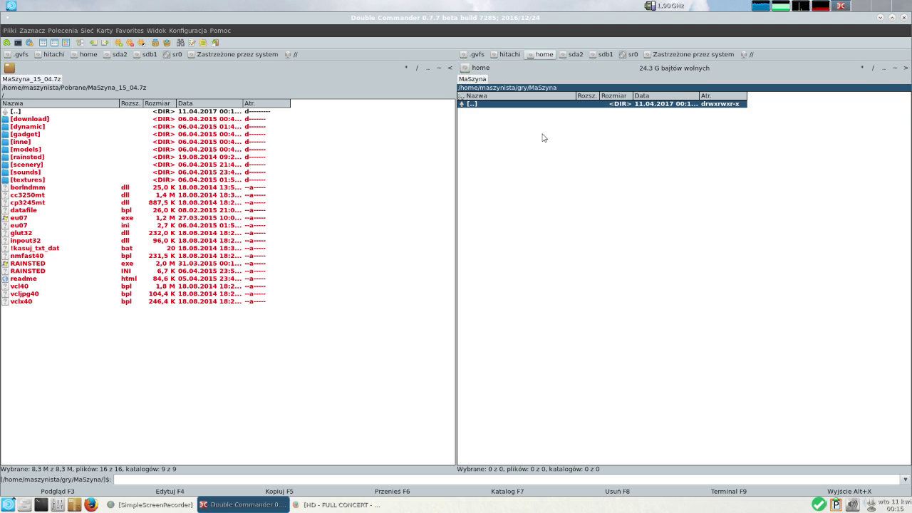
key("Tab")
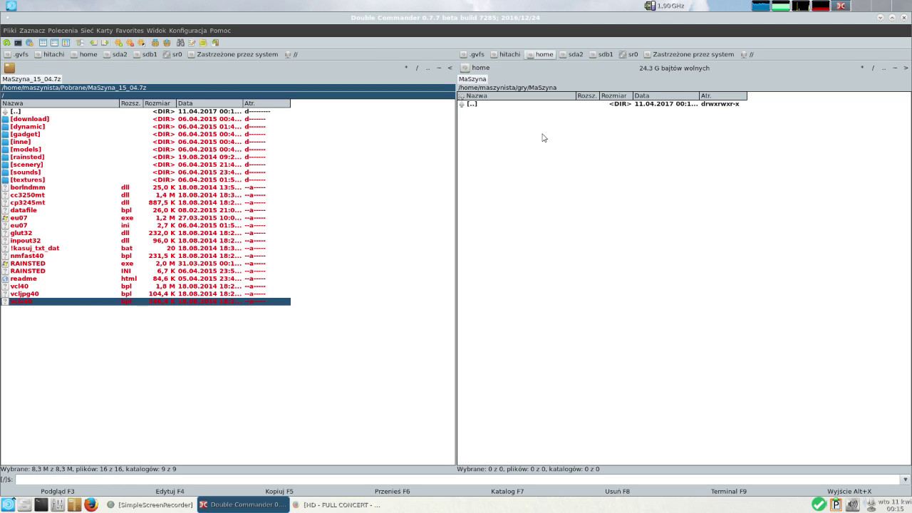
key("F5")
key("Return")
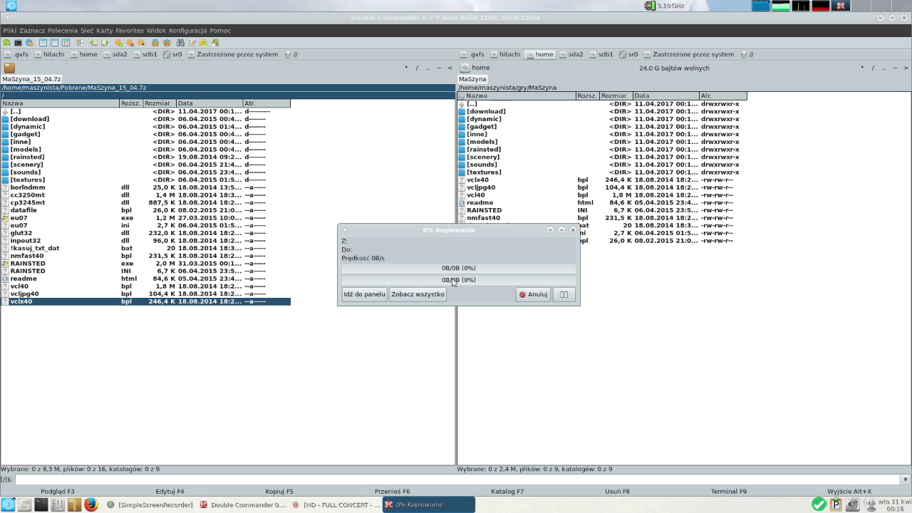
left_click_drag(470, 230, 778, 384)
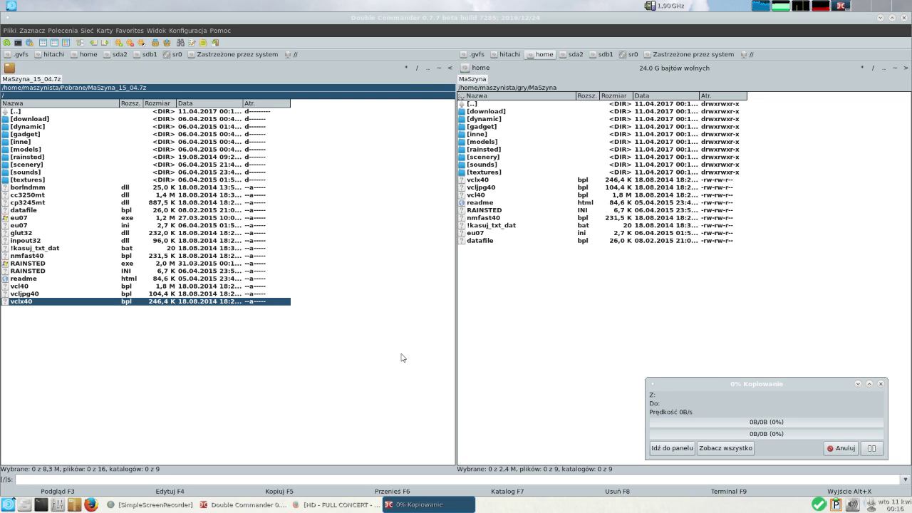
Step: Check the recording information and live preview in SimpleScreenRecorder, and return to Double Commander's copy progress window
left_click(178, 504)
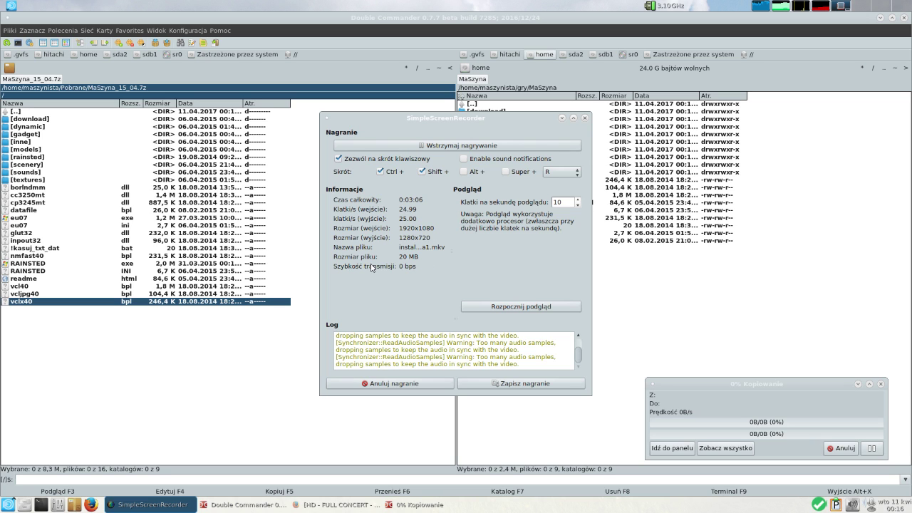
left_click(512, 308)
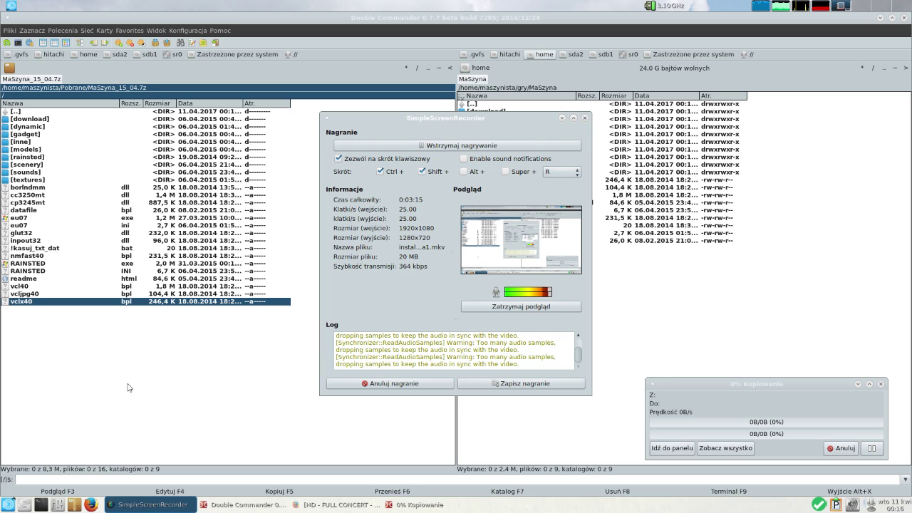
left_click(521, 307)
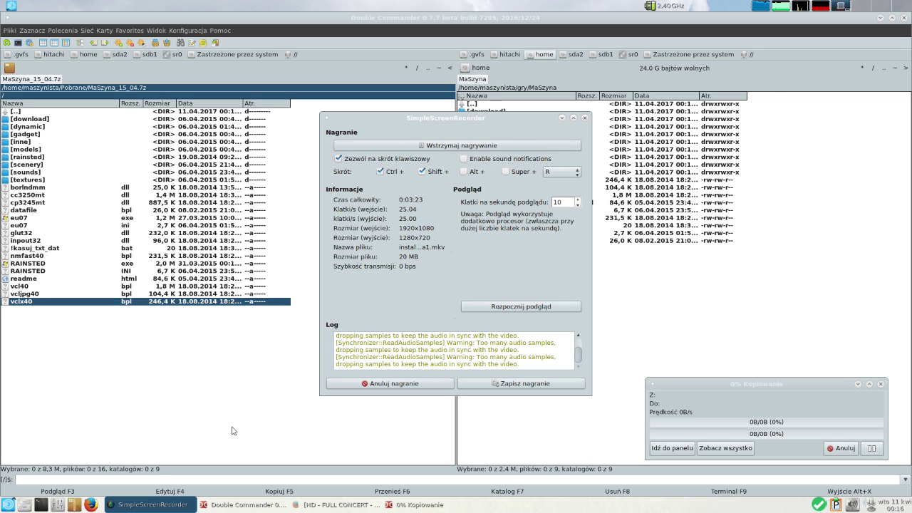
left_click(231, 430)
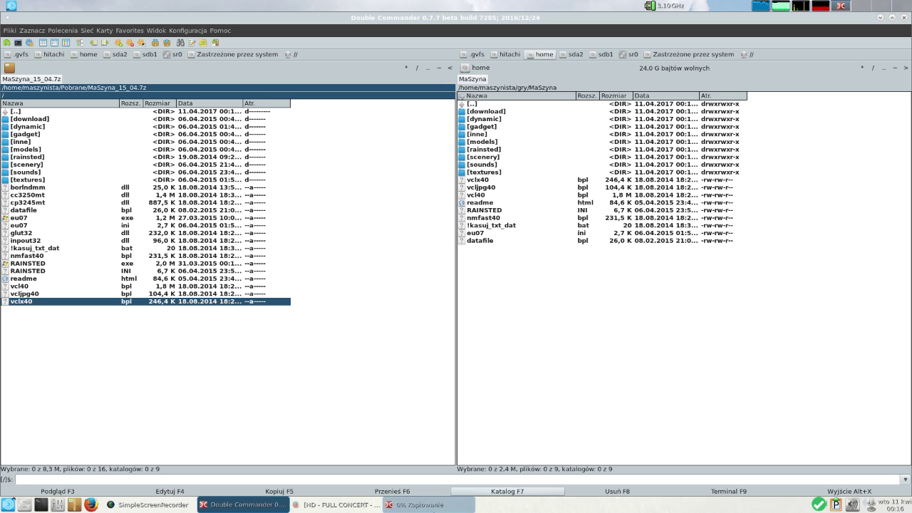
left_click(422, 504)
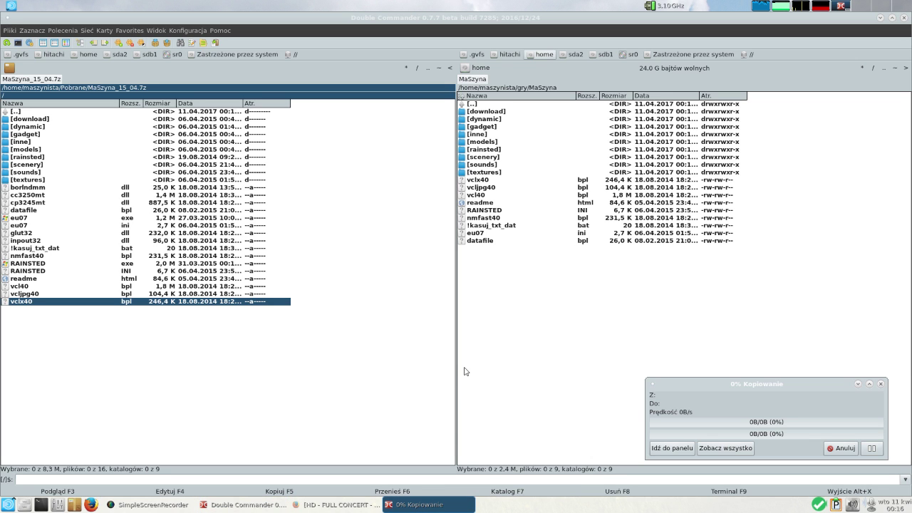
Step: Go up to the gry folder, and create and enter a folder named tymczasowy there
double_click(496, 106)
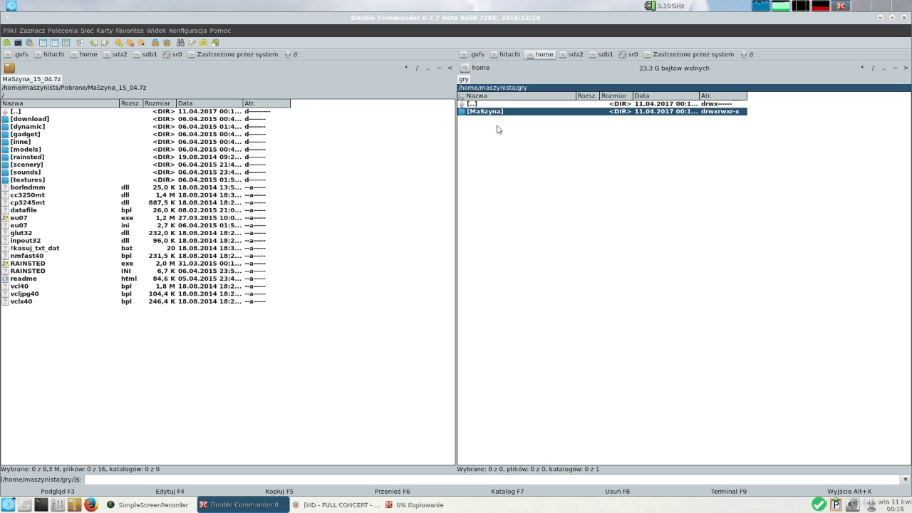
key("F7")
type("tymczas")
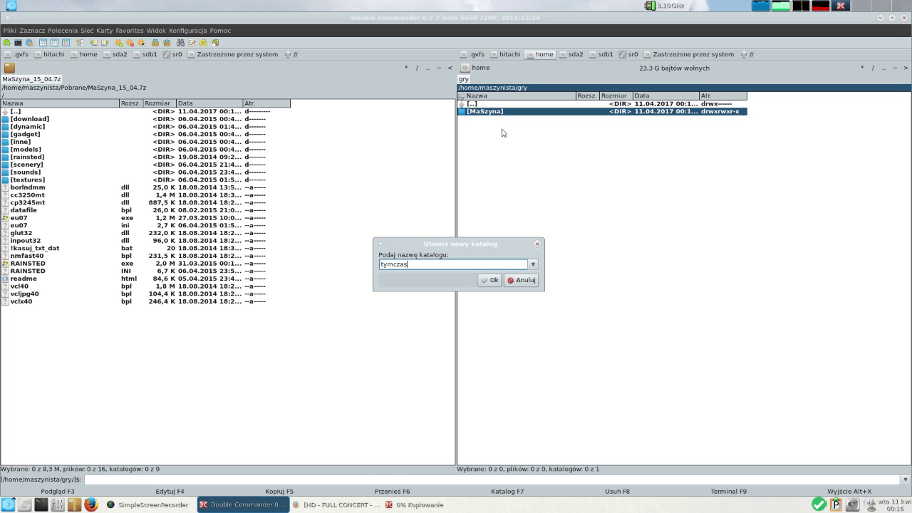
key("Return")
key("Return")
Step: Leave the MaSzyna_15_04.7z archive and open the patch_MaSzyna_16.08.7z archive in Pobrane
key("Tab")
key("Home")
key("Return")
key("Down")
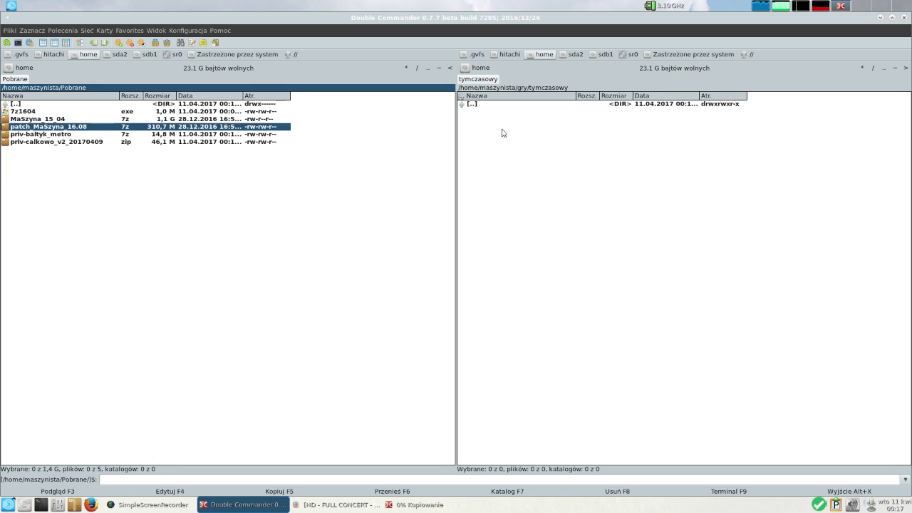
key("Return")
Step: Select every folder and file in the patch_MaSzyna_16.08.7z archive
key("Down")
key("Insert")
key("Insert")
key("Insert")
key("Insert")
key("Insert")
key("Insert")
key("Insert")
key("Insert")
key("Insert")
key("Insert")
key("Insert")
key("Insert")
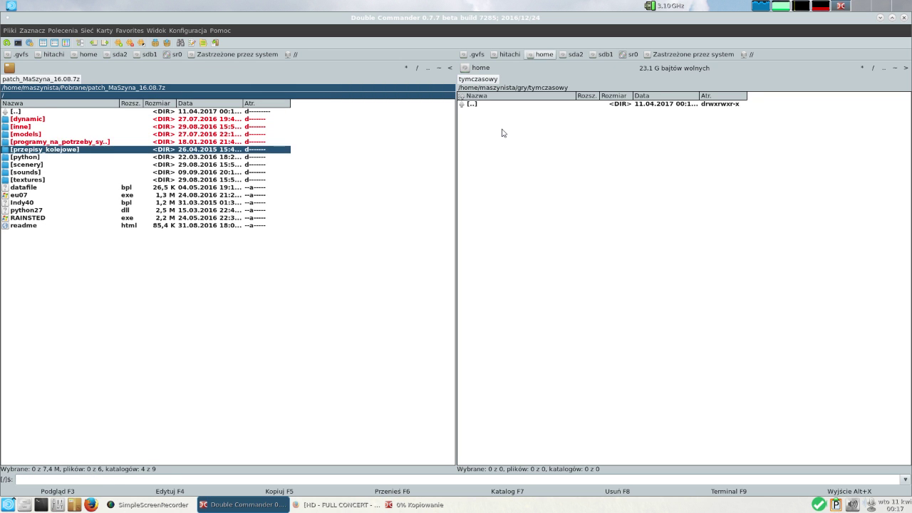
key("Insert")
key("Insert")
key("Insert")
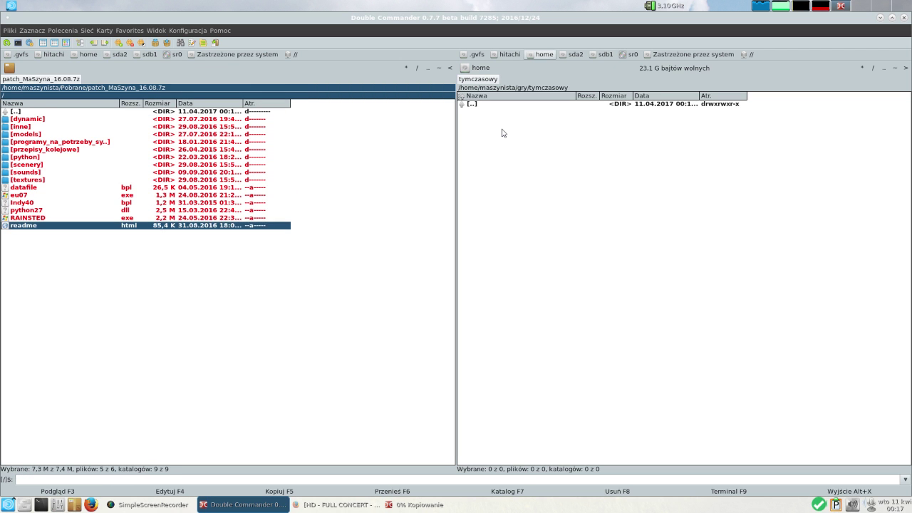
type("`")
key("Escape")
Step: Create a folder named patch inside tymczasowy and enter it
key("Tab")
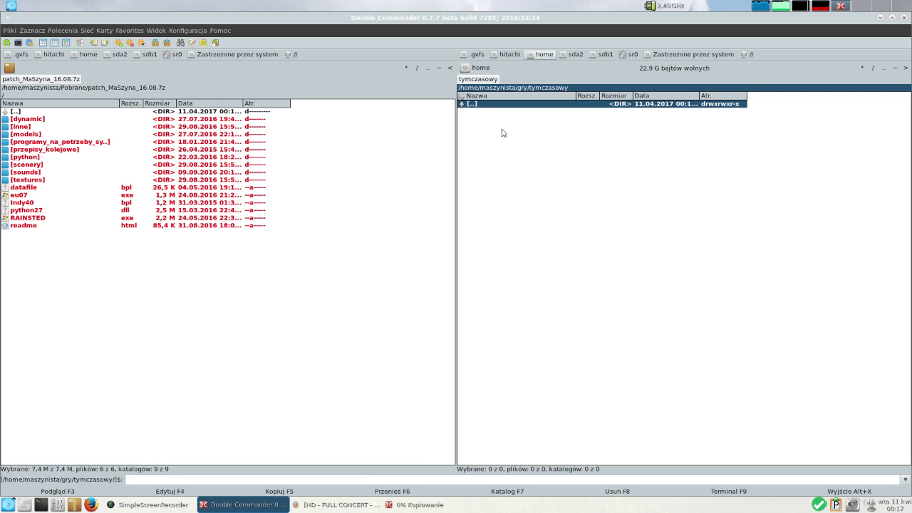
key("F7")
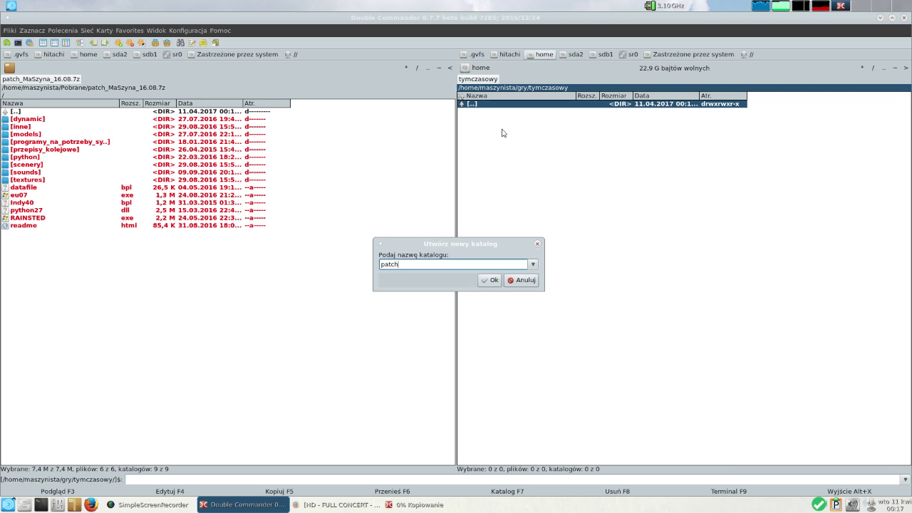
key("Return")
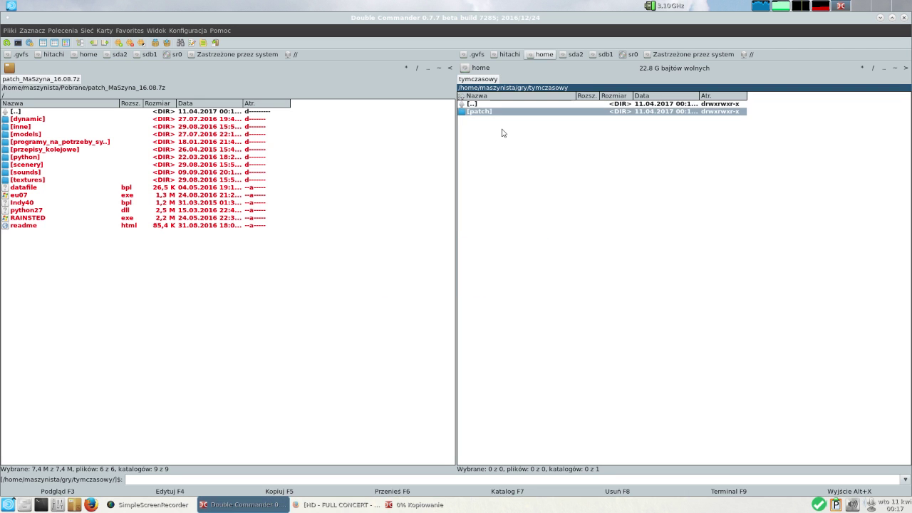
key("Return")
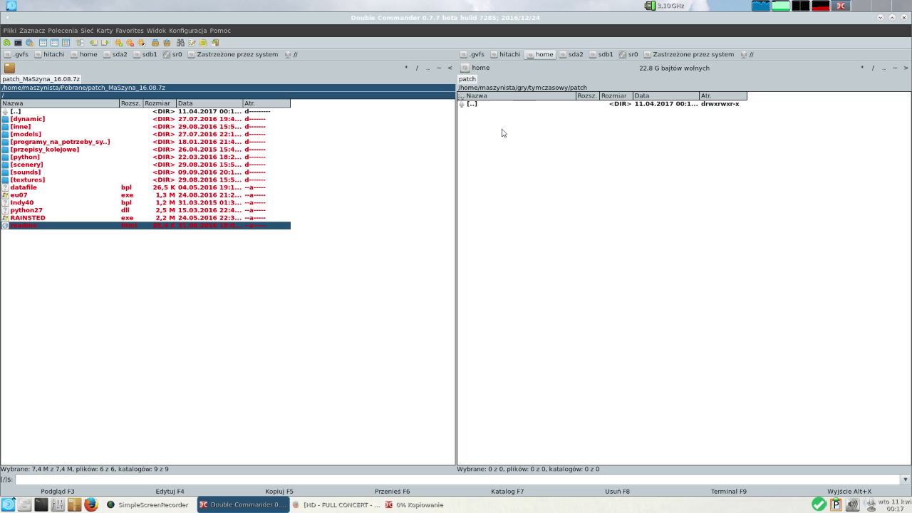
Step: Extract the selected patch archive contents into the patch folder, moving the copy progress window clear of the file lists
key("F5")
key("Return")
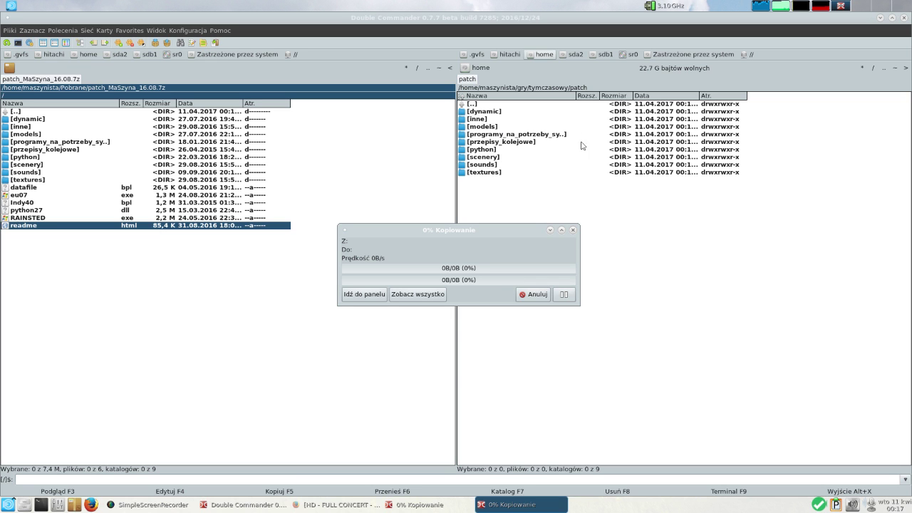
left_click_drag(515, 229, 791, 365)
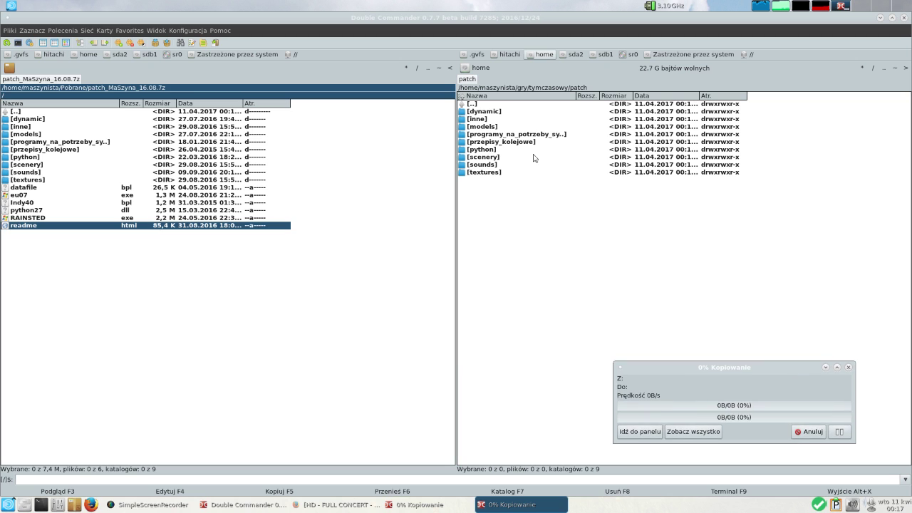
Step: Go back up to the tymczasowy folder and create a folder named metro in it
left_click(509, 104)
double_click(509, 105)
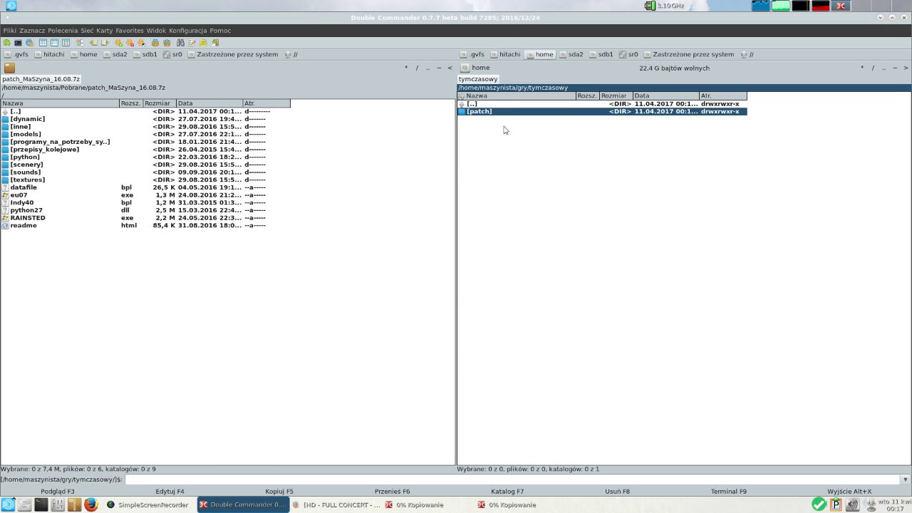
key("F7")
type("metro")
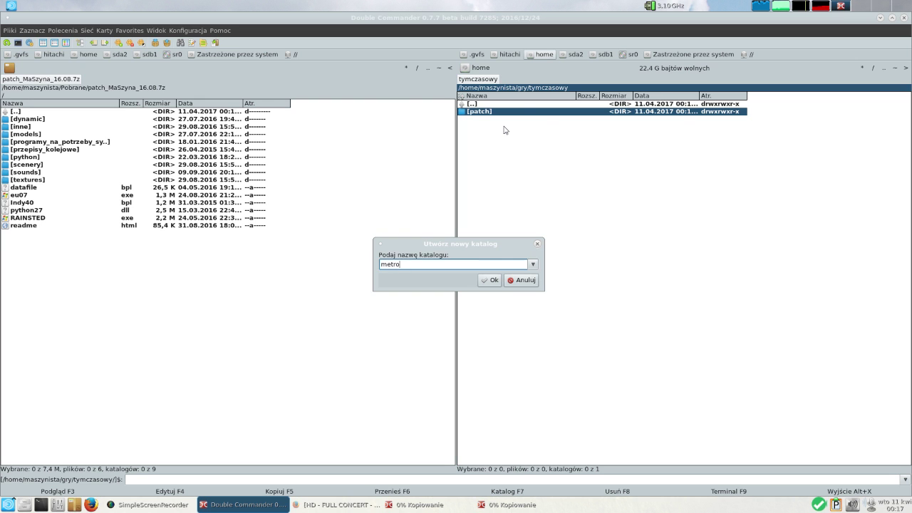
key("Return")
Step: Switch from the patch archive to priv-baltyk_metro.7z in Pobrane and select its models, scenery, sounds and textures folders
key("Tab")
key("Home")
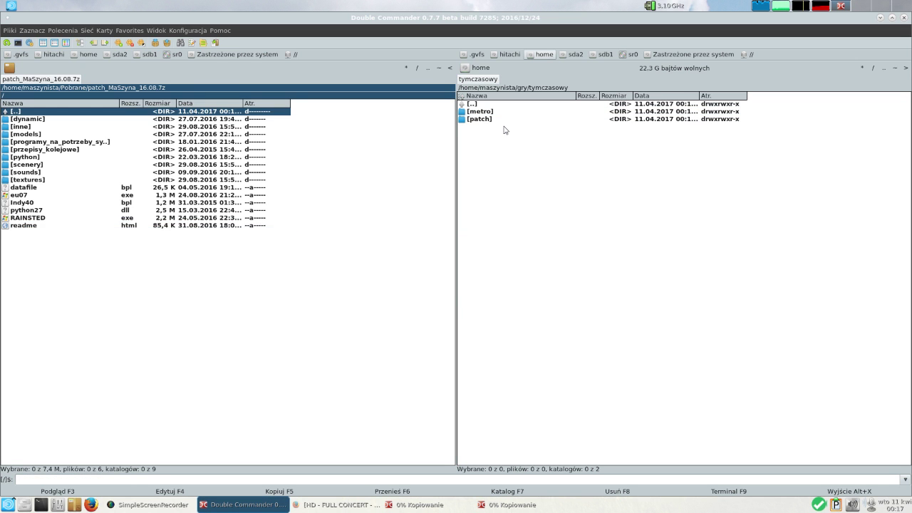
key("Return")
key("Down")
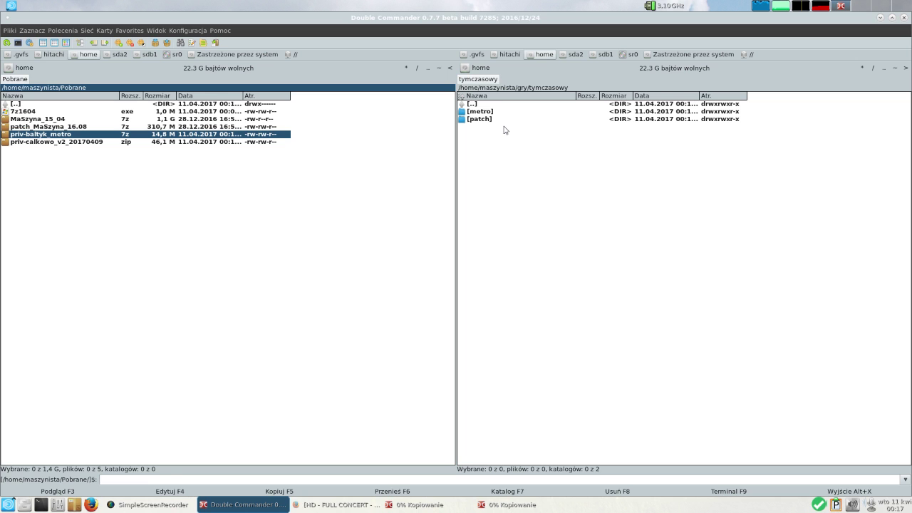
key("Return")
key("Down")
key("Down")
key("Down")
key("Down")
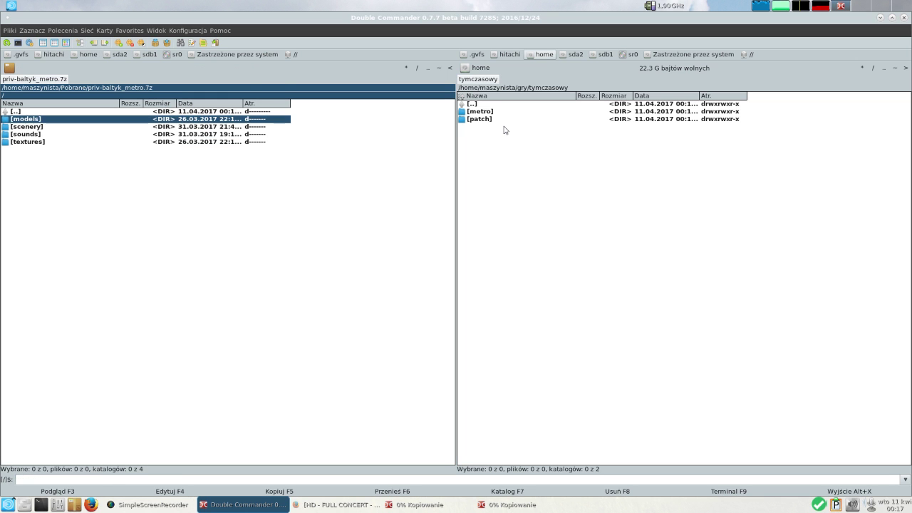
key("Insert")
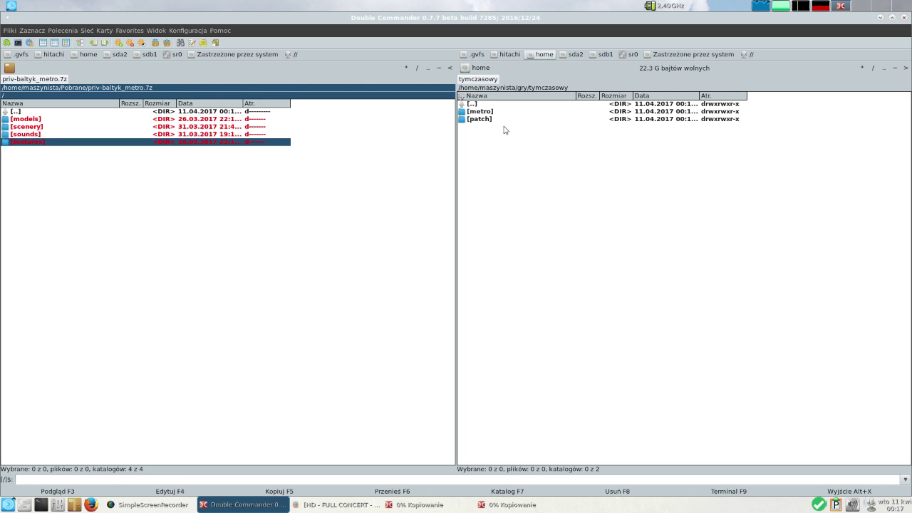
Step: Enter the metro folder and extract the four selected archive folders into it
key("Tab")
key("Return")
key("Tab")
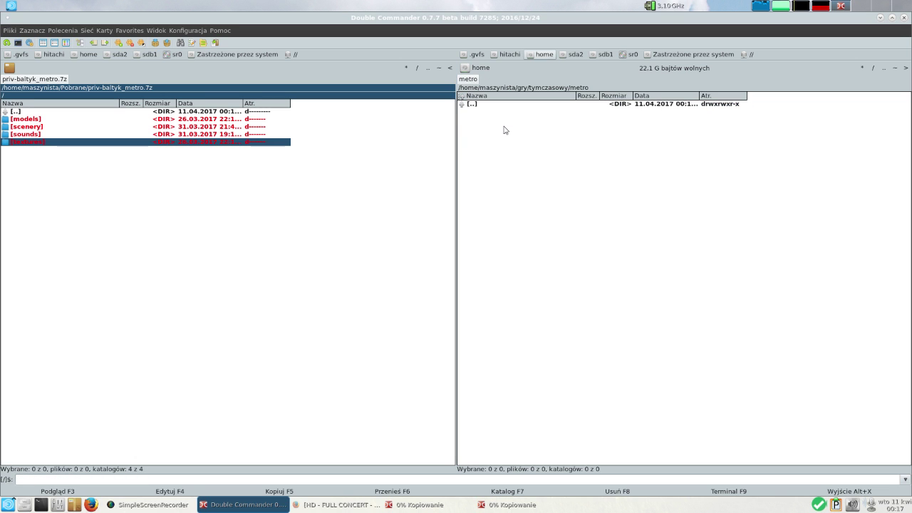
key("F5")
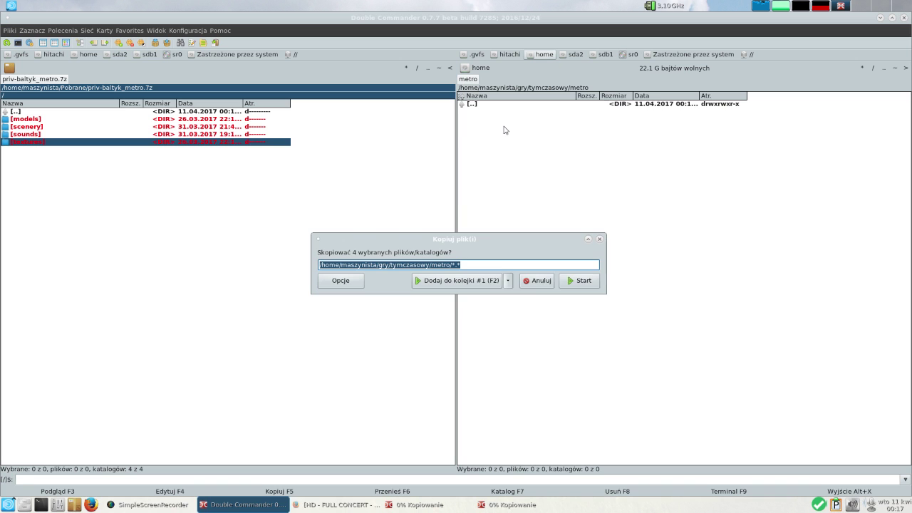
key("Return")
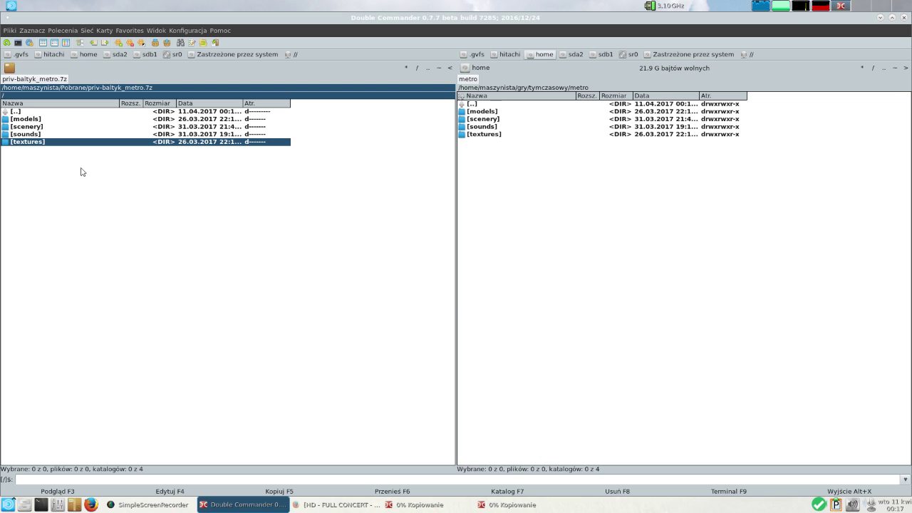
Step: Leave the priv-baltyk_metro.7z archive, and create and enter a folder named calkowo2 inside tymczasowy
double_click(30, 113)
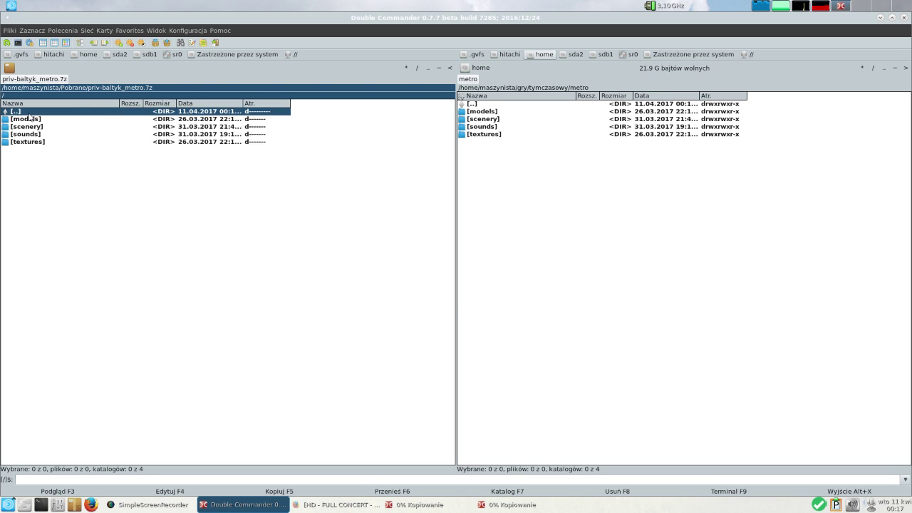
double_click(480, 105)
key("F7")
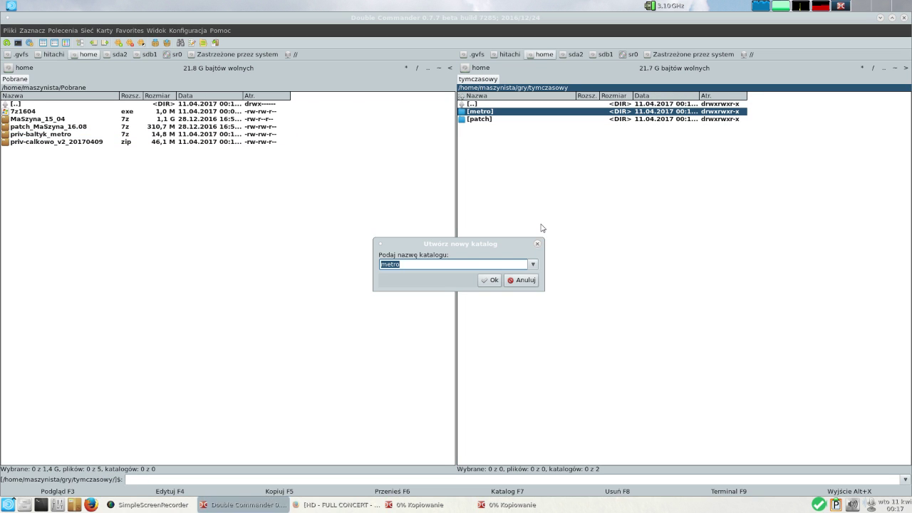
type("calkowo2")
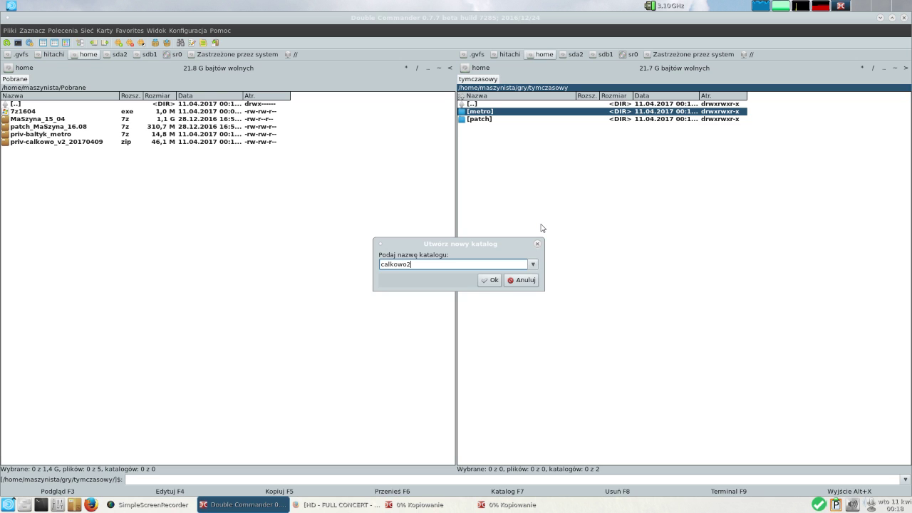
key("Return")
key("Return")
Step: Open priv-calkowo_v2_20170409.zip and extract all of its folders into the calkowo2 folder
key("Tab")
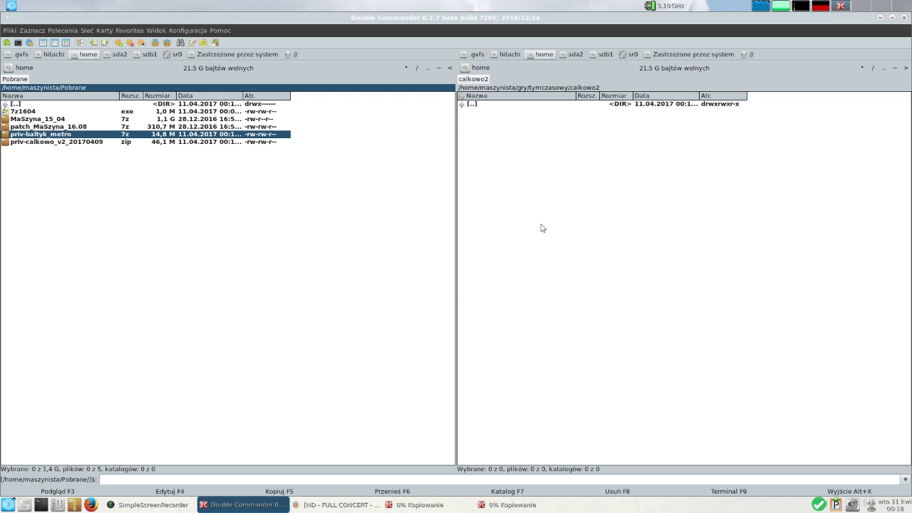
key("Down")
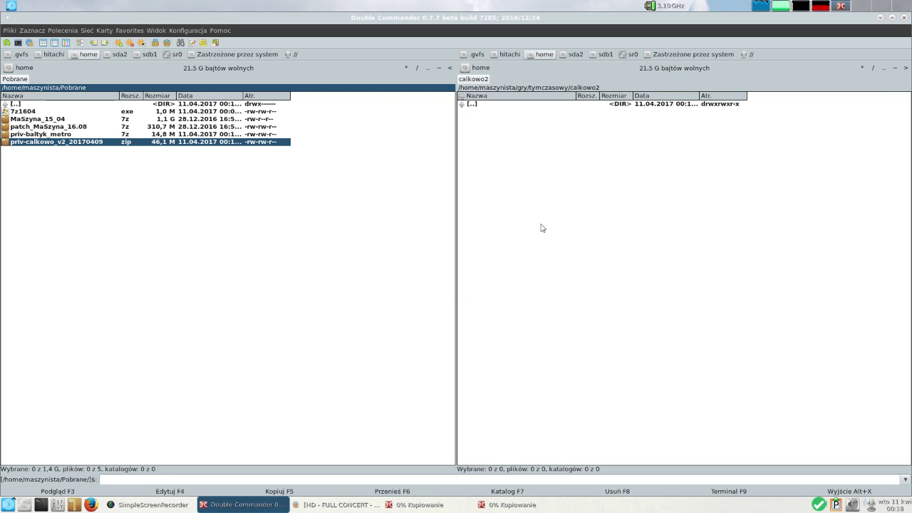
key("Return")
key("Down")
key("Down")
key("Down")
key("Down")
key("Down")
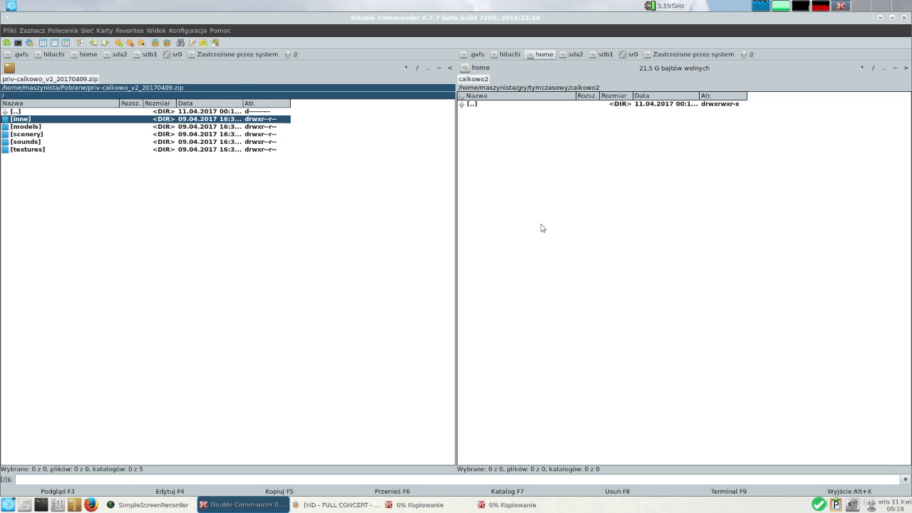
key("Insert")
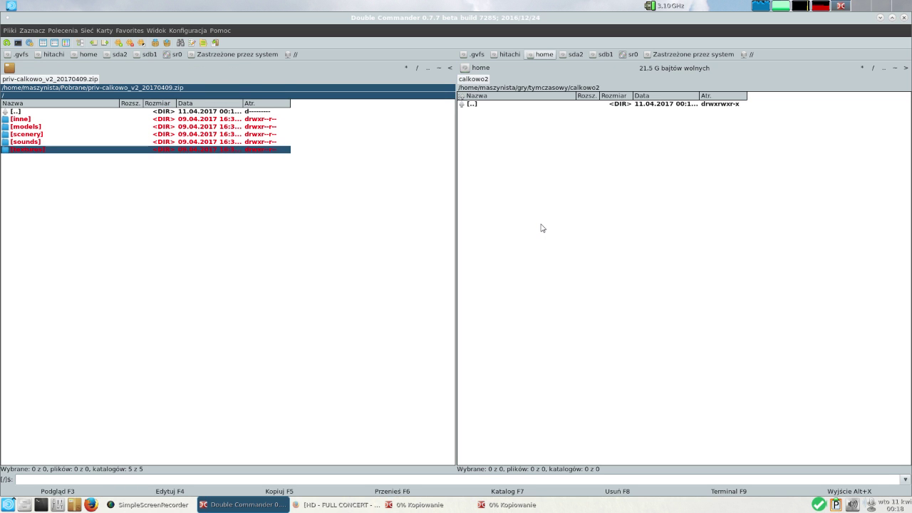
key("F5")
key("Return")
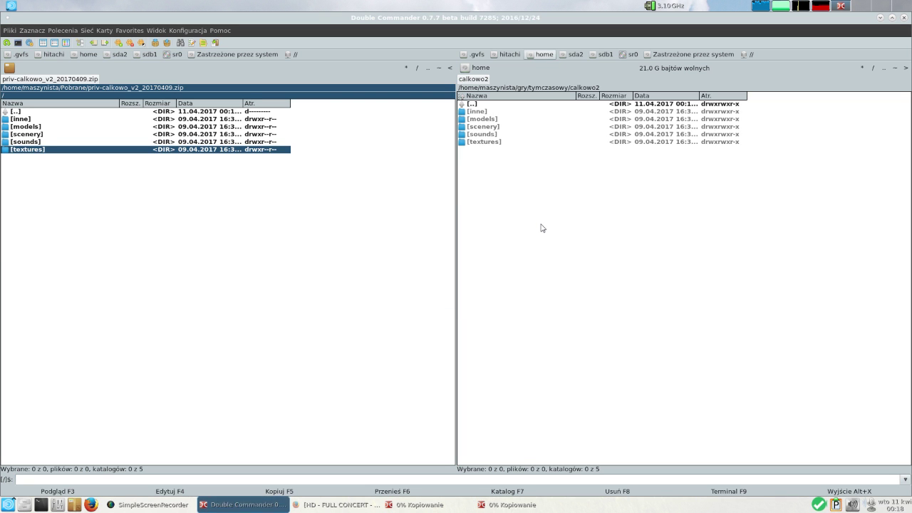
Step: Leave the priv-calkowo_v2_20170409.zip archive and highlight the MaSzyna_15_04 archive in Pobrane
key("Up")
key("Up")
key("Up")
key("Up")
key("Up")
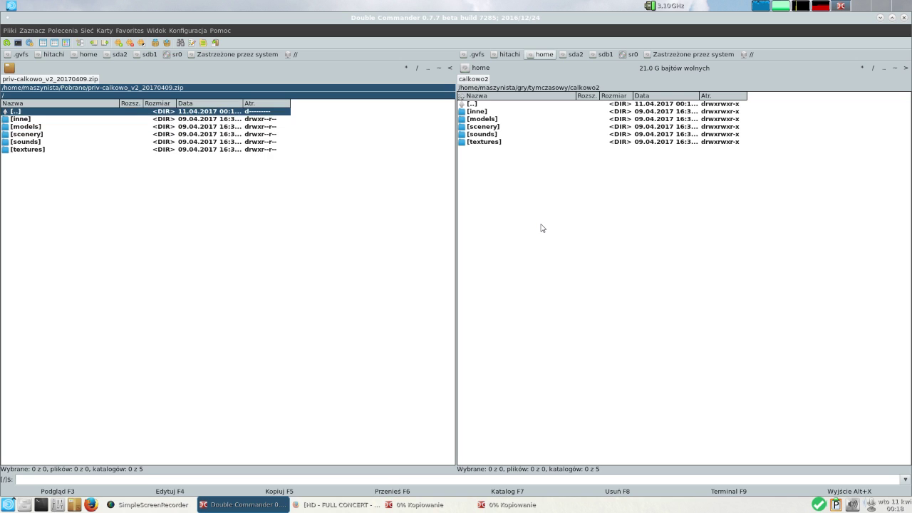
key("Return")
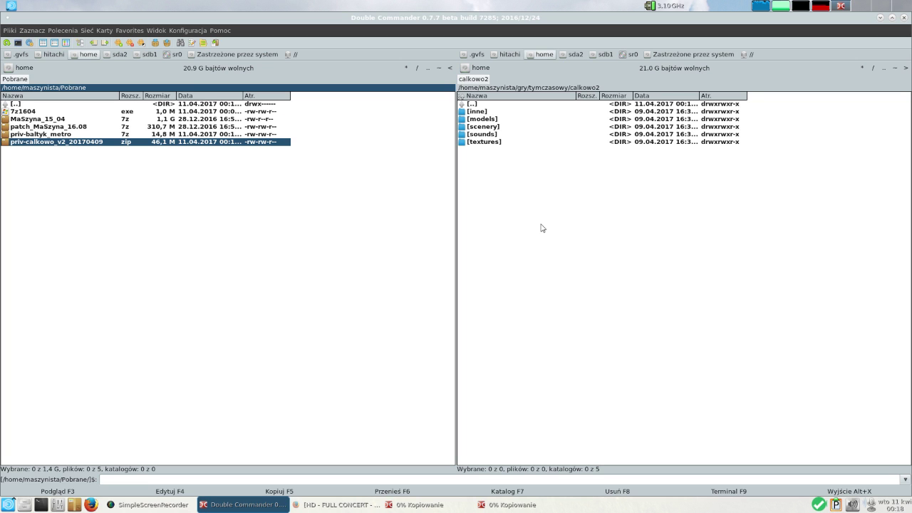
key("Up")
key("Up")
key("Up")
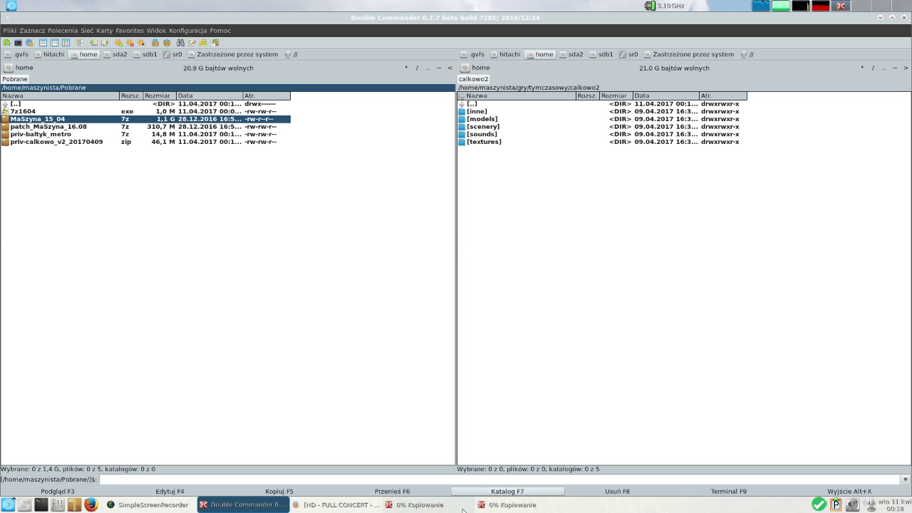
Step: Check the extracted contents of gry/MaSzyna and its download subfolder, ending back in the MaSzyna folder
double_click(501, 105)
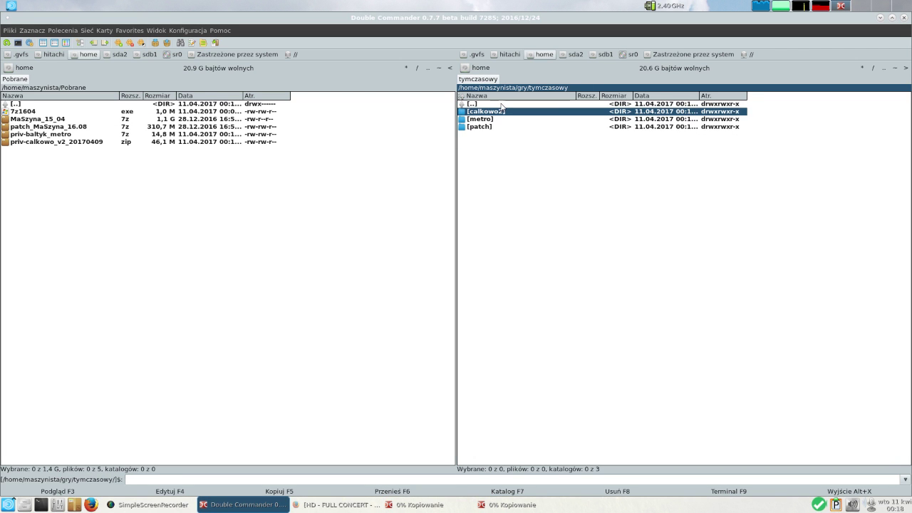
double_click(501, 105)
double_click(500, 113)
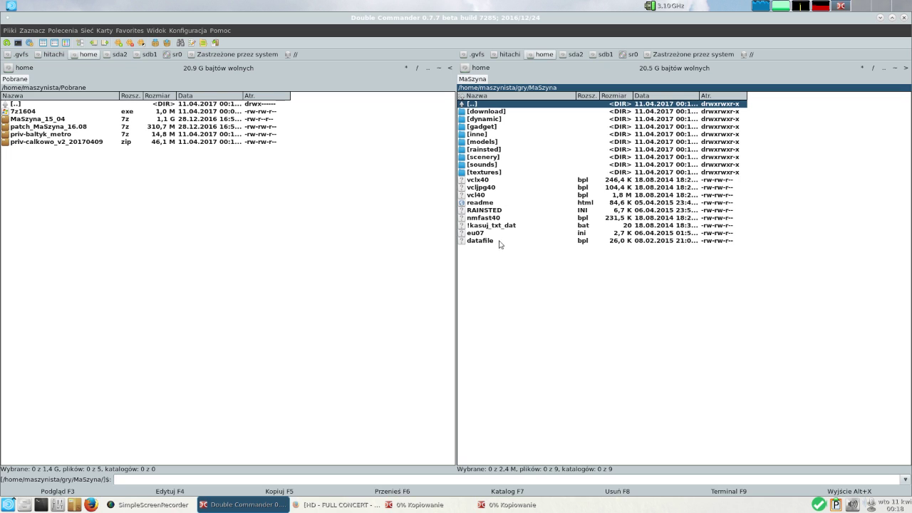
left_click(501, 112)
double_click(501, 112)
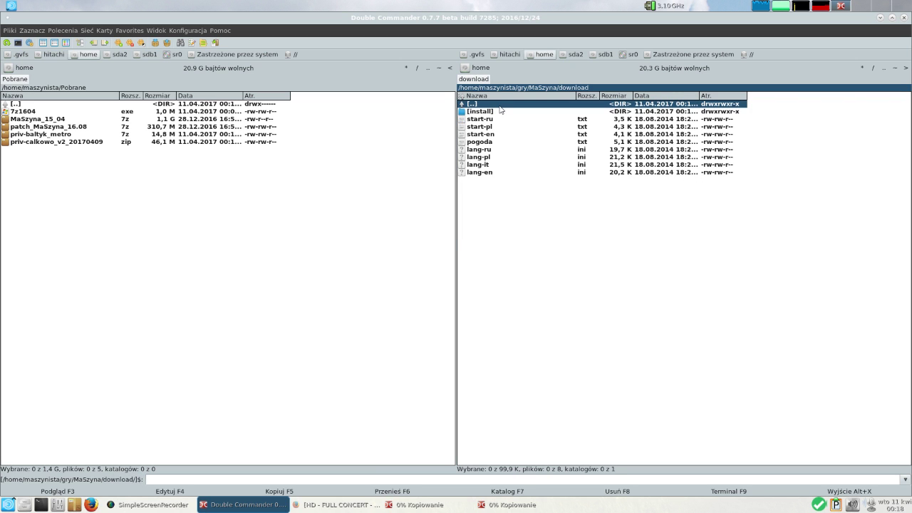
double_click(501, 106)
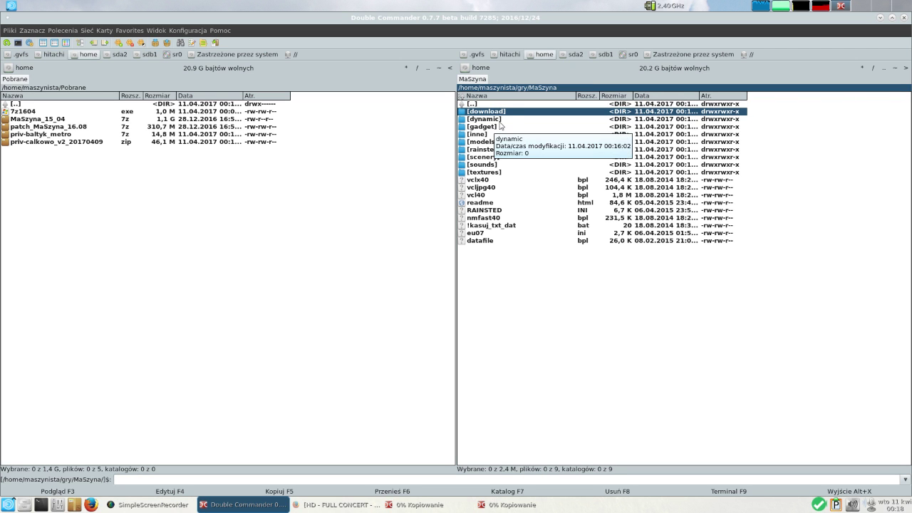
Step: Open the dynamic/pkp folder both in the extracted gry/MaSzyna copy and inside the MaSzyna_15_04.7z archive for comparison
double_click(500, 119)
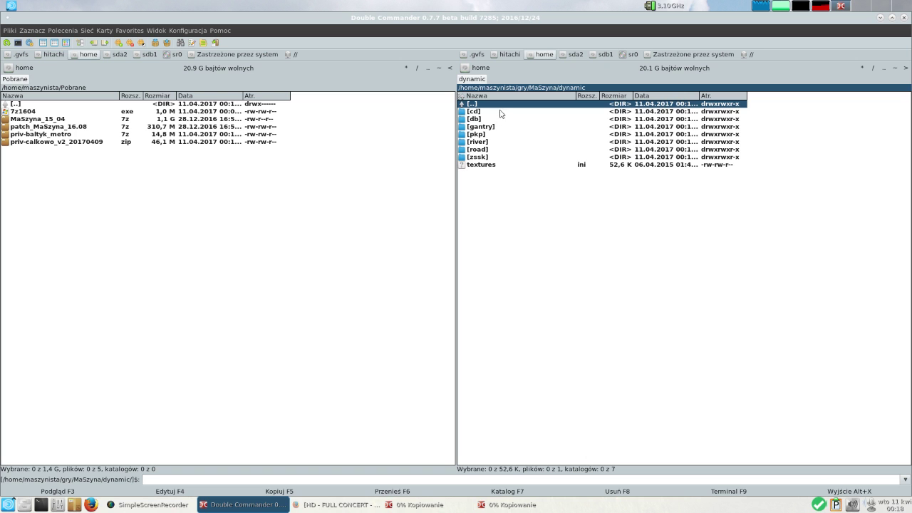
double_click(50, 119)
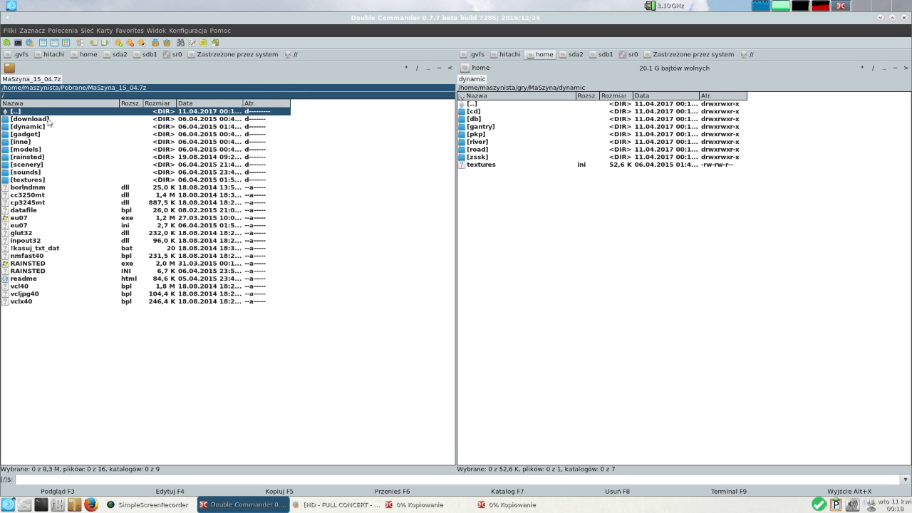
double_click(34, 127)
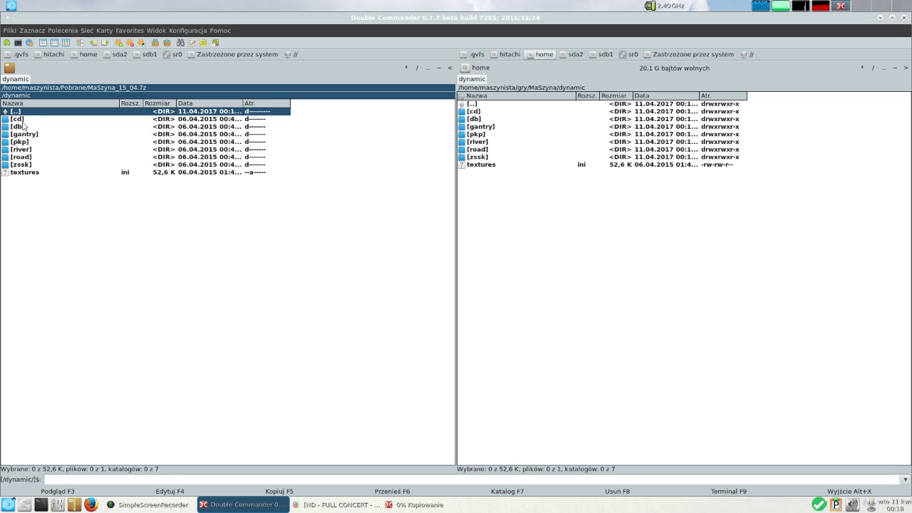
left_click(24, 119)
double_click(25, 142)
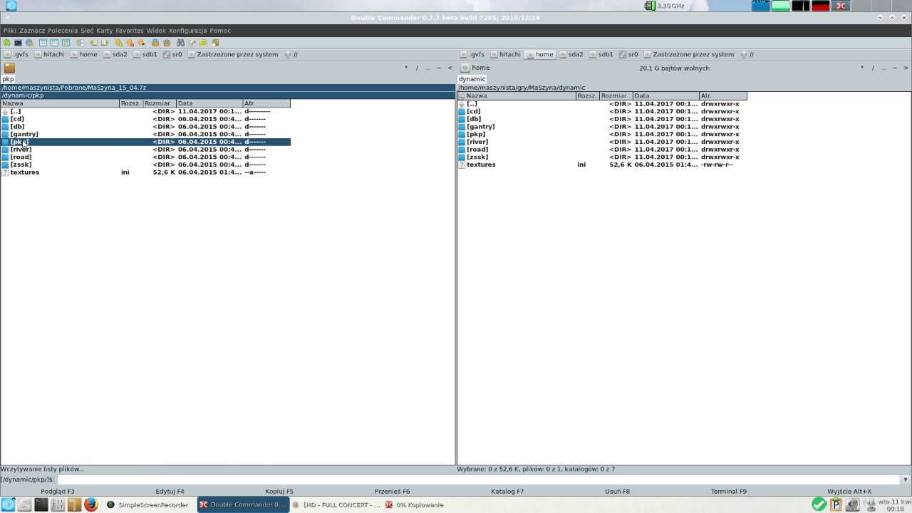
double_click(475, 127)
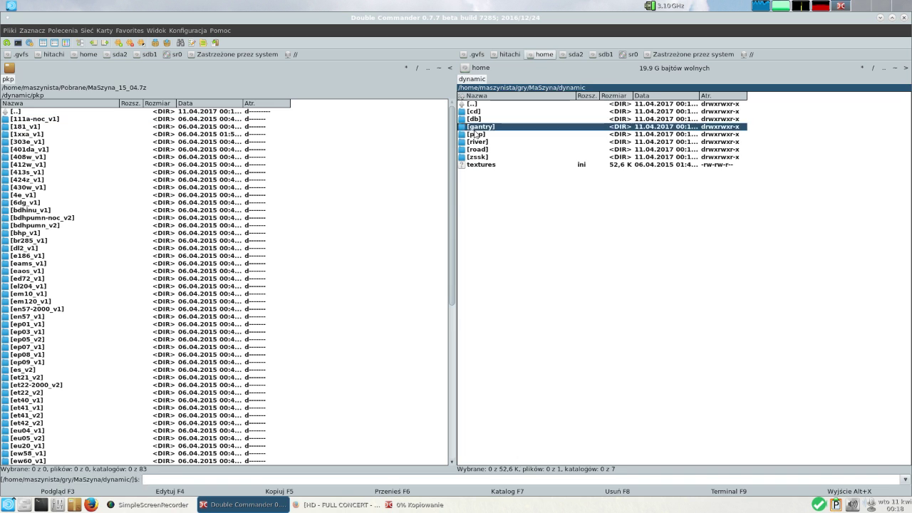
double_click(480, 105)
double_click(478, 134)
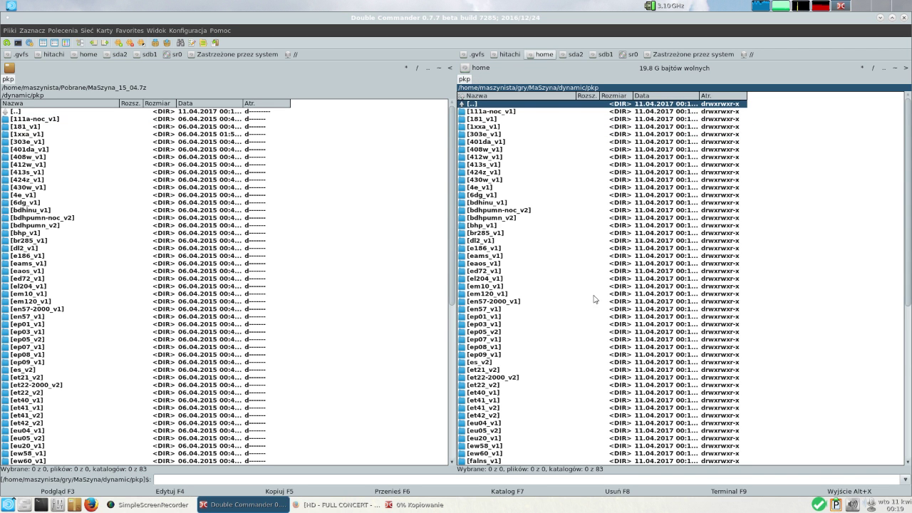
Step: Compare the extracted pkp folder listing with the archive's pkp listing, and check the copy progress
scroll(588, 307, "down", 10)
scroll(583, 311, "down", 2)
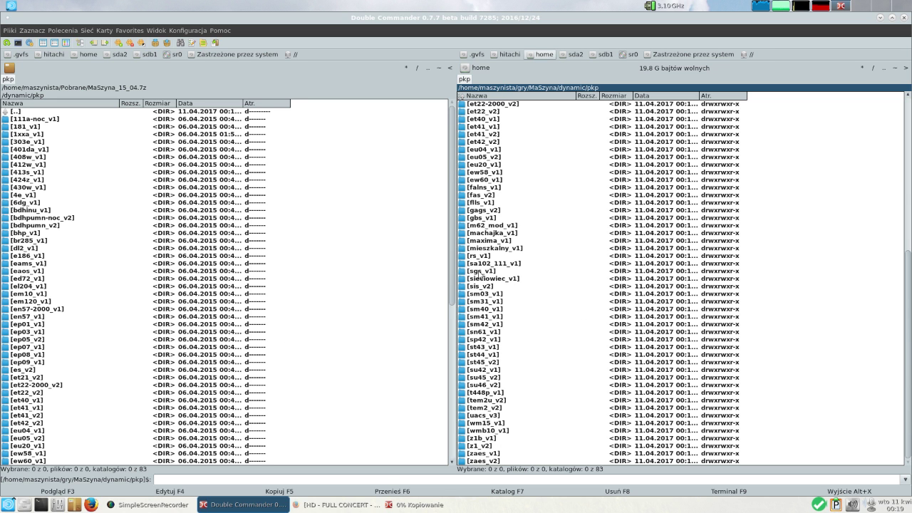
left_click_drag(451, 278, 448, 475)
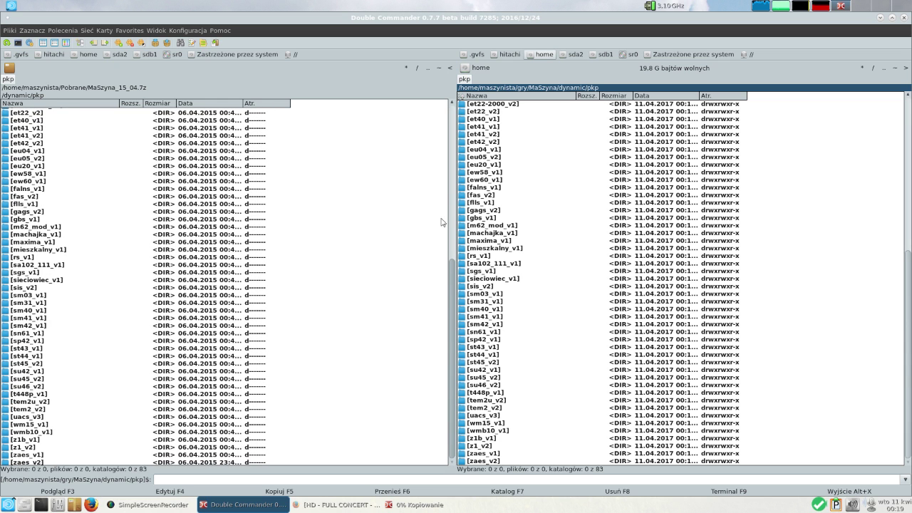
scroll(444, 221, "up", 12)
left_click(420, 506)
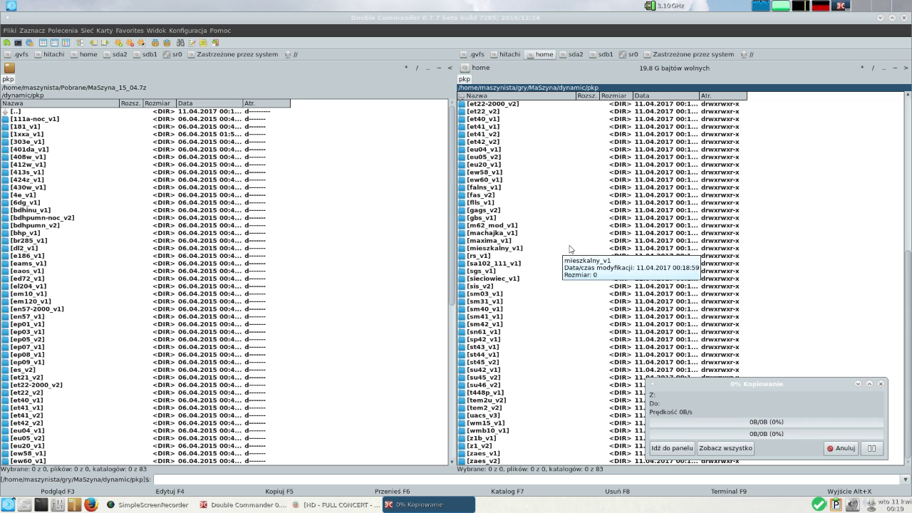
scroll(556, 214, "up", 8)
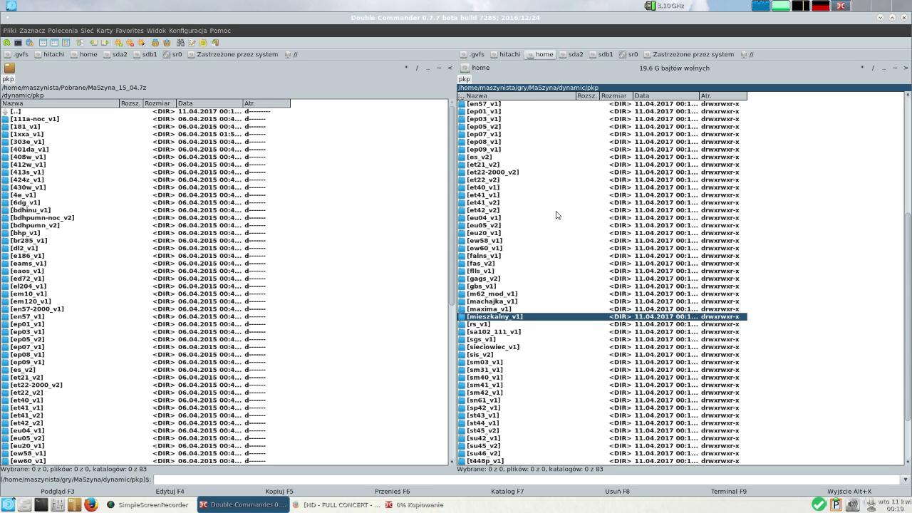
scroll(557, 216, "up", 4)
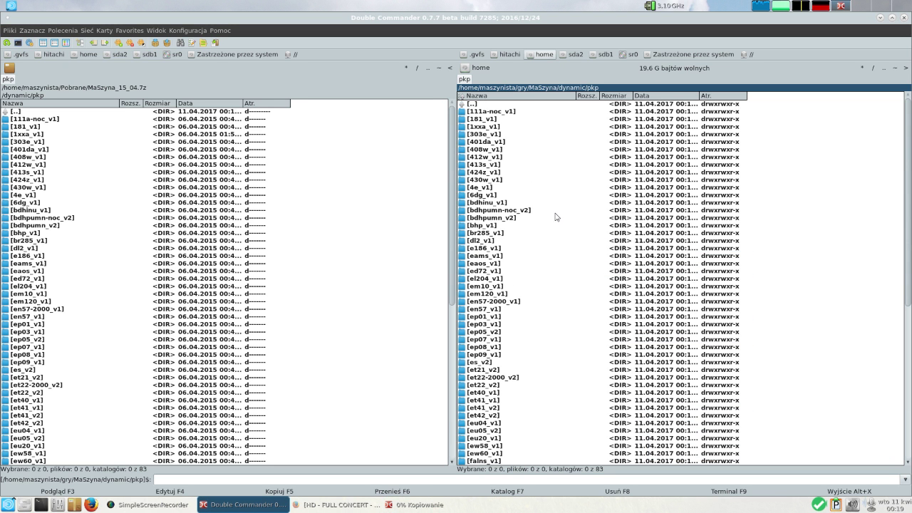
Step: Go back from the extracted pkp folder to gry/MaSzyna and check the progress of the running extraction
double_click(488, 104)
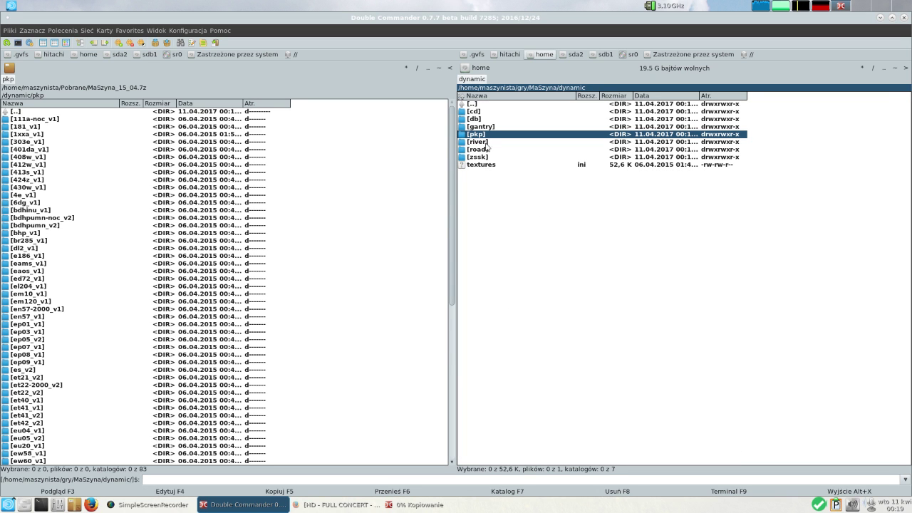
double_click(487, 104)
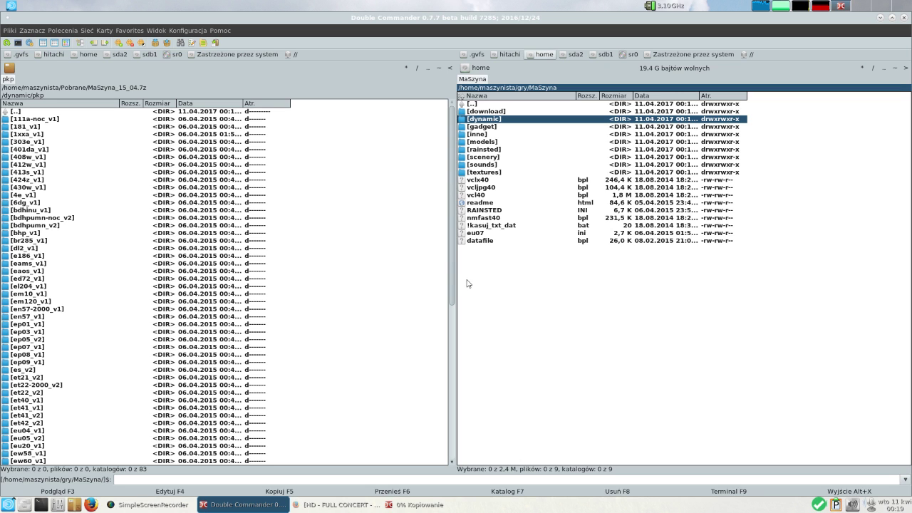
left_click(424, 504)
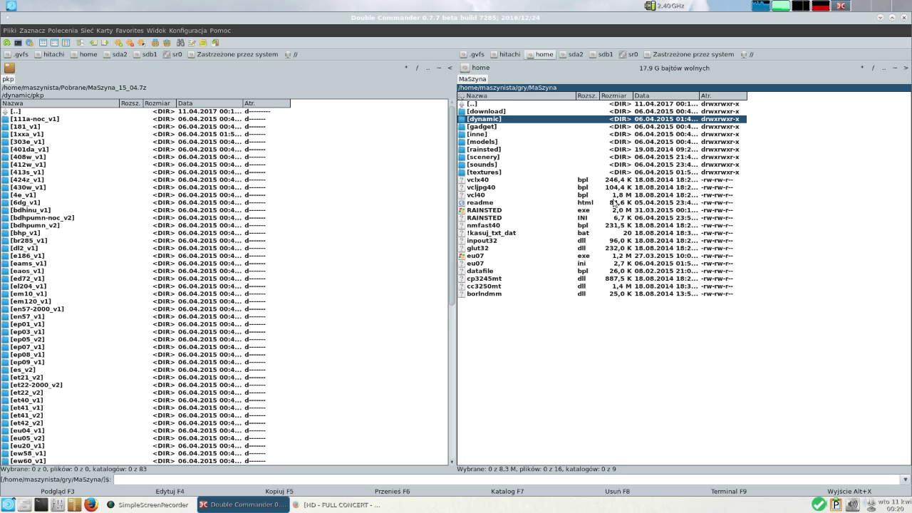
Step: Leave the MaSzyna_15_04.7z archive and go up through Pobrane to the user's home folder
left_click(26, 112)
double_click(27, 112)
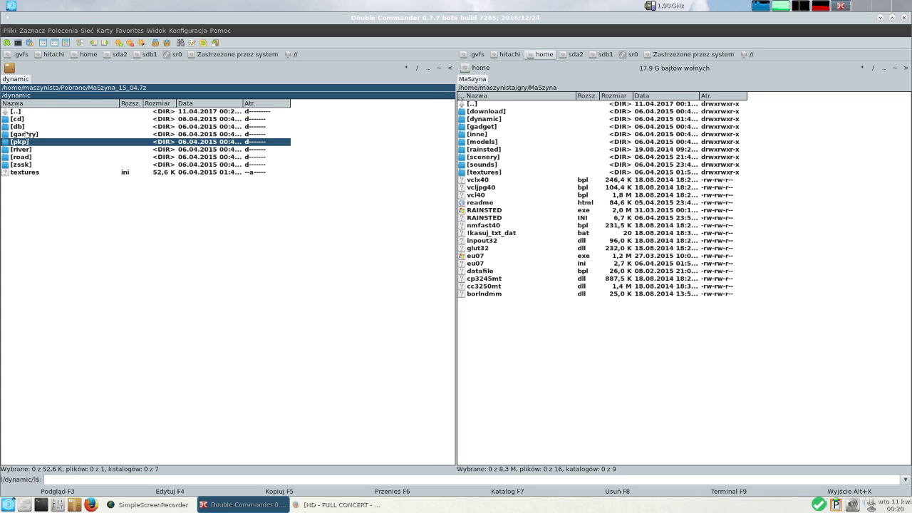
left_click(25, 112)
double_click(25, 112)
double_click(25, 112)
left_click(25, 112)
double_click(25, 105)
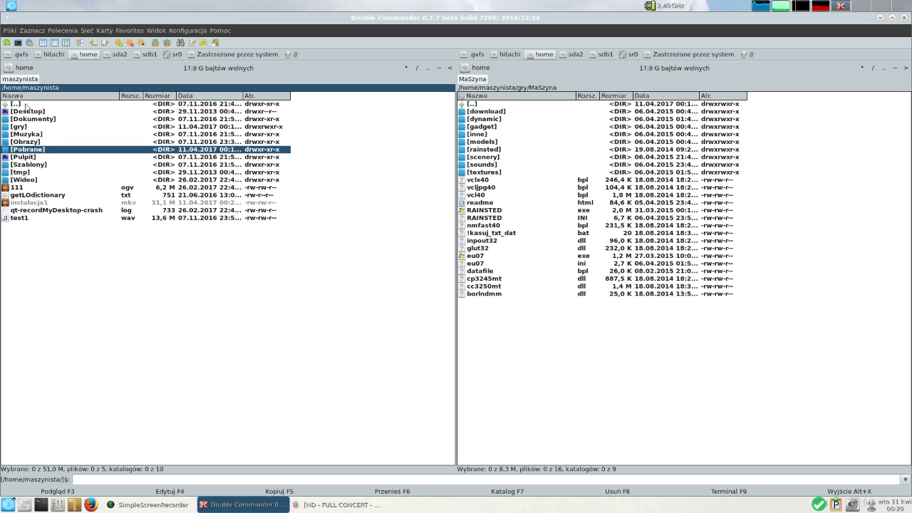
Step: Open the gry/tymczasowy/patch folder opposite the gry/MaSzyna folder
left_click(28, 127)
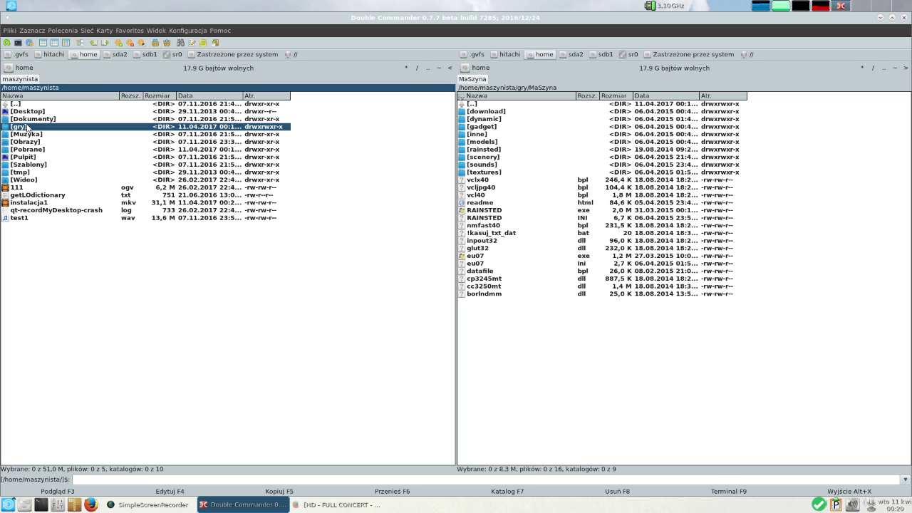
double_click(28, 127)
double_click(37, 119)
left_click(23, 127)
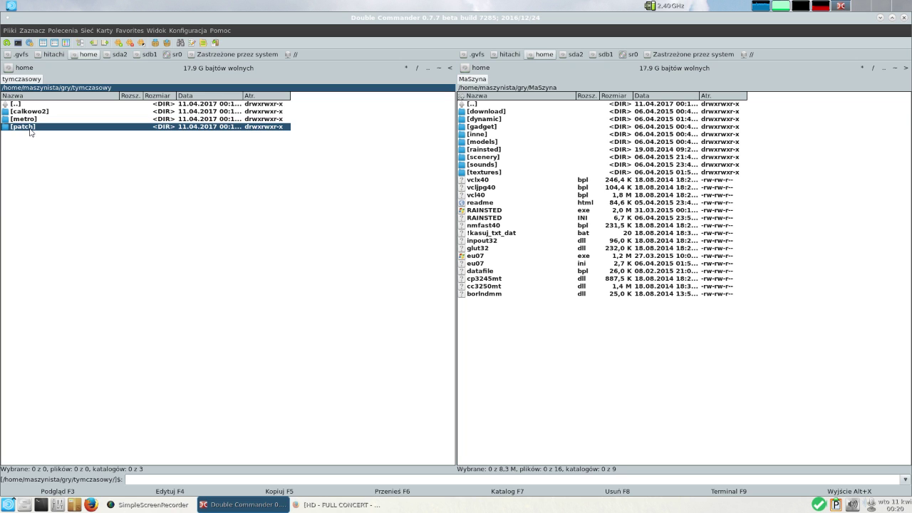
double_click(30, 128)
Step: Move all folders and files from patch into gry/MaSzyna, merging all existing folders and overwriting existing files
left_click(244, 113)
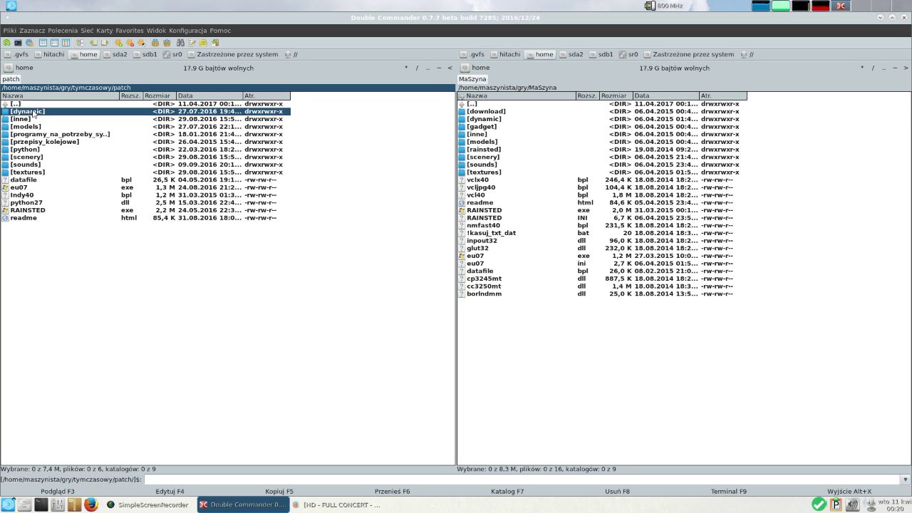
key("Insert")
key("Insert")
key("Insert")
key("Insert")
key("Insert")
key("Insert")
key("Insert")
key("Insert")
key("Insert")
key("Insert")
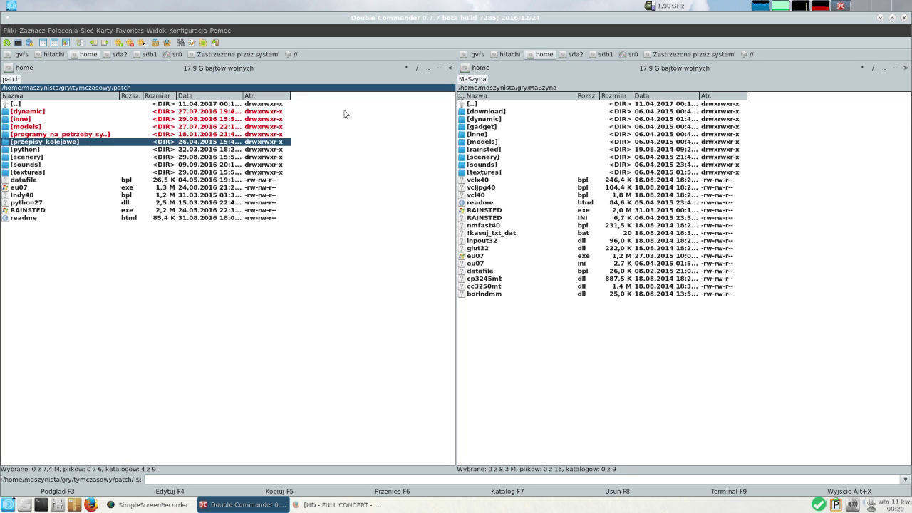
key("Insert")
key("Insert")
key("Insert")
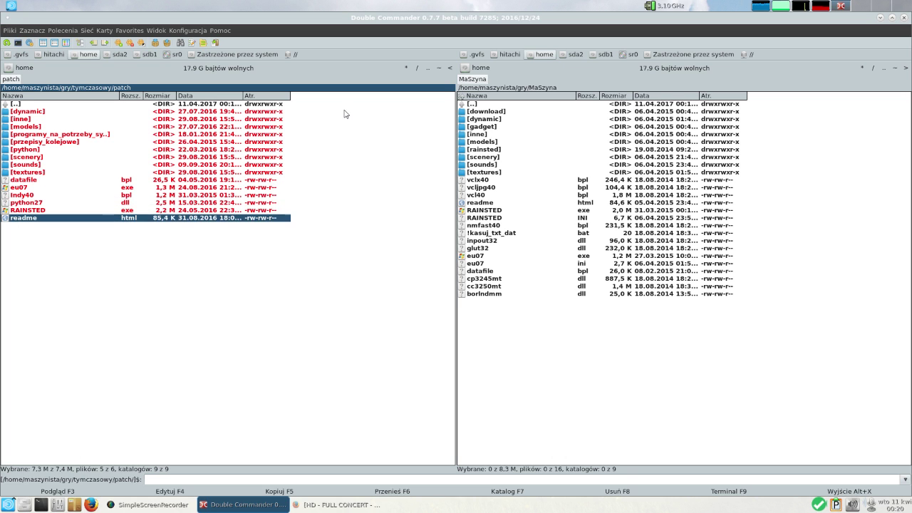
key("F6")
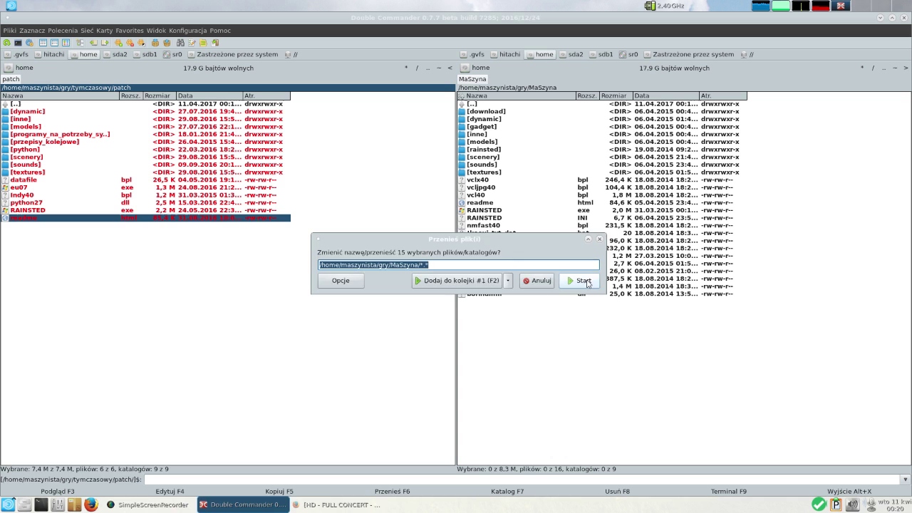
left_click(587, 279)
left_click(474, 267)
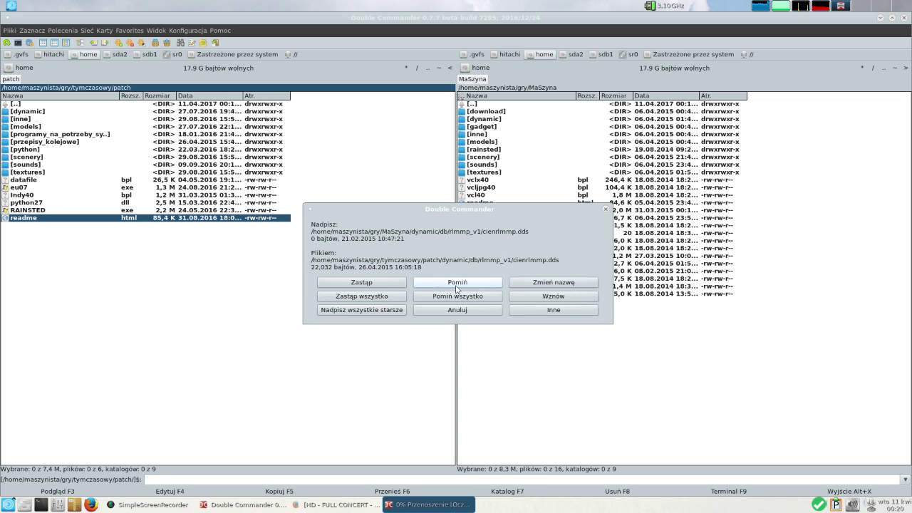
left_click(387, 305)
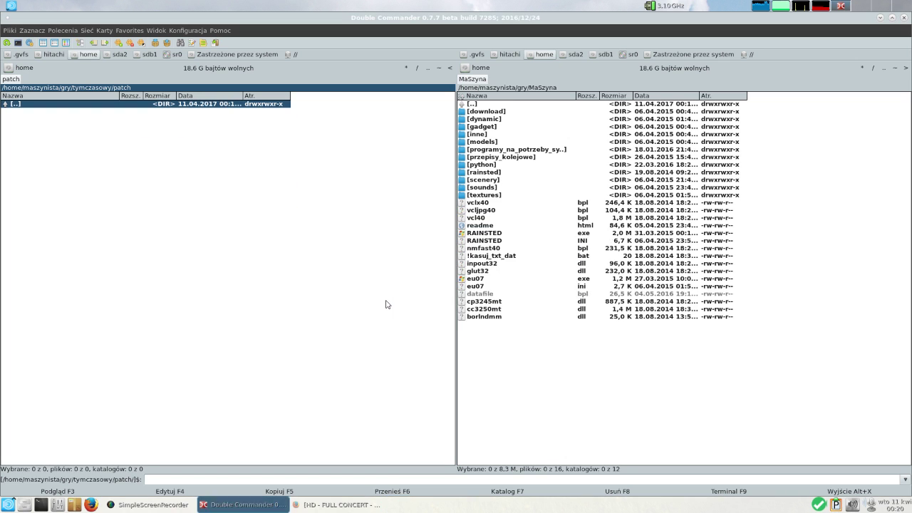
Step: Leave patch, open the metro folder, and move its models, scenery and sounds folders into gry/MaSzyna, merging all
key("BackSpace")
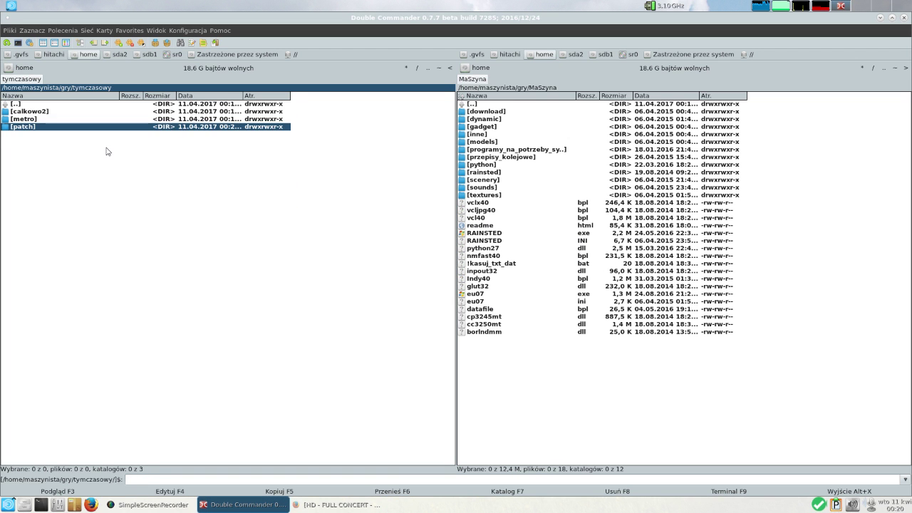
key("Up")
key("Return")
key("Down")
key("Down")
key("Down")
key("Down")
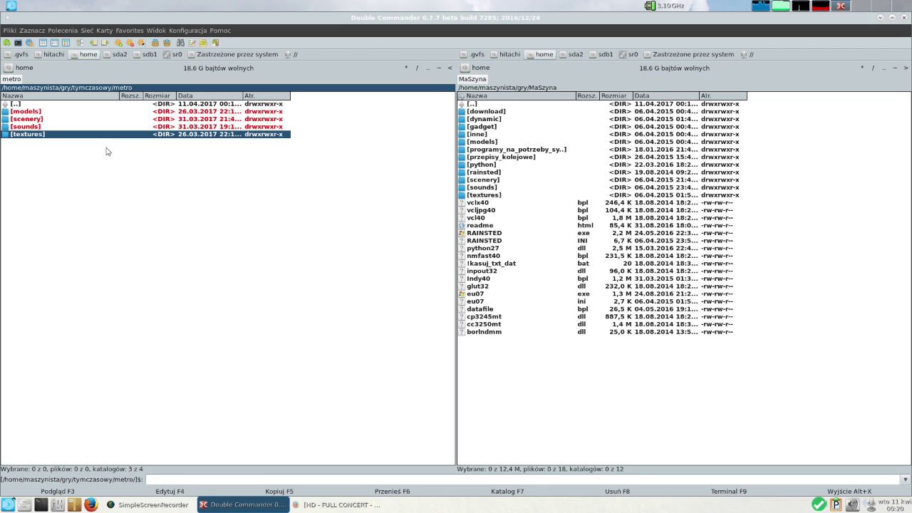
key("F6")
key("Return")
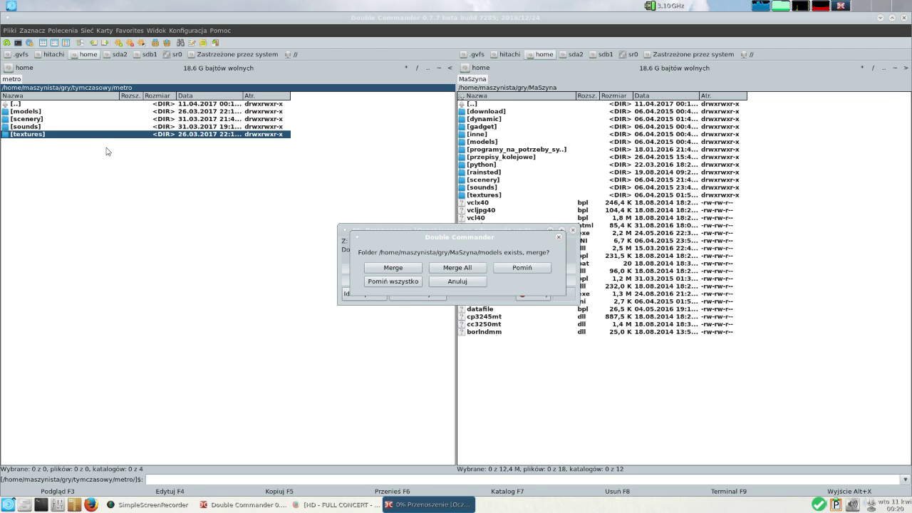
left_click(457, 269)
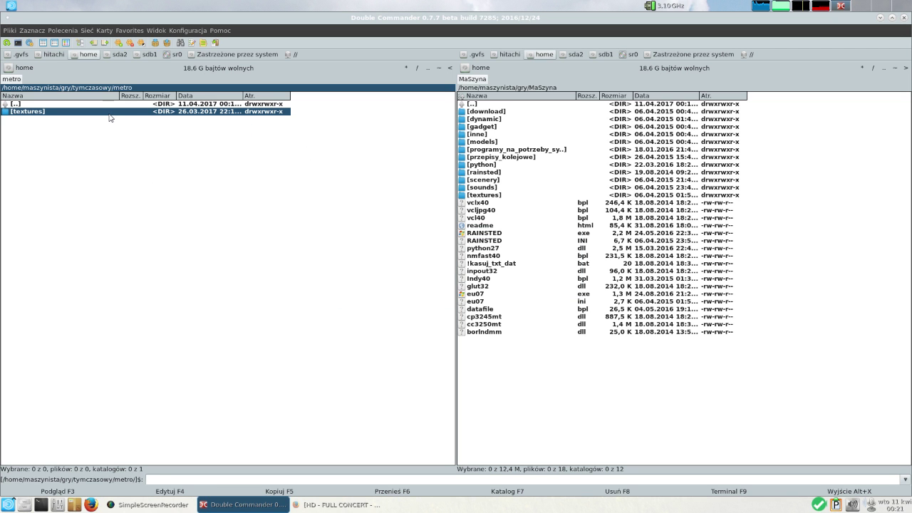
Step: Move the remaining textures folder from metro into gry/MaSzyna, merging it with the existing folder
key("F6")
key("Return")
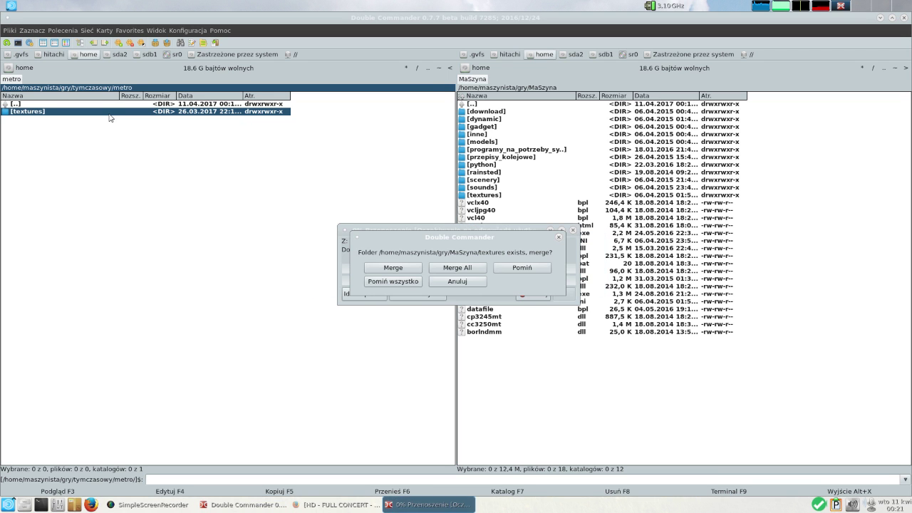
left_click(453, 268)
Step: Move inne, models, scenery, sounds and textures from tymczasowy/calkowo2 into gry/MaSzyna, merging all folders and replacing all existing files
key("BackSpace")
key("Up")
key("Return")
key("Down")
key("Insert")
key("Insert")
key("Insert")
key("Insert")
key("Insert")
key("F6")
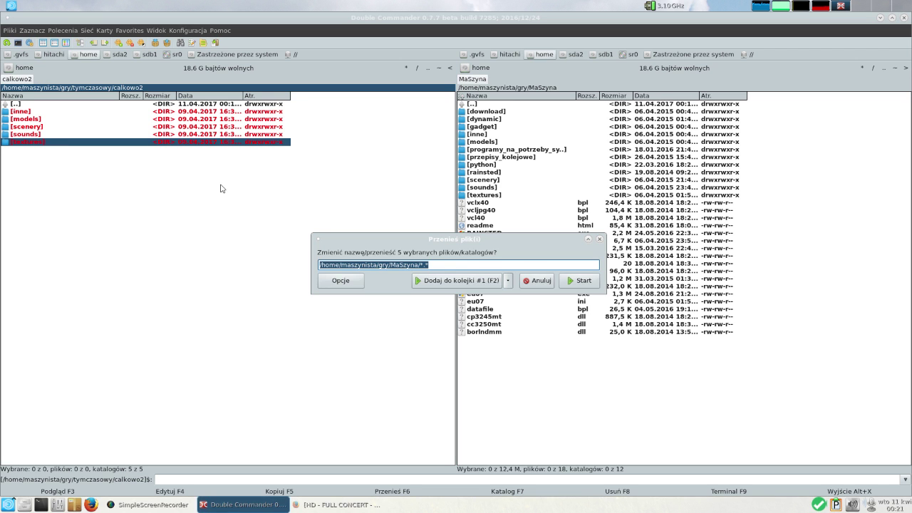
key("Return")
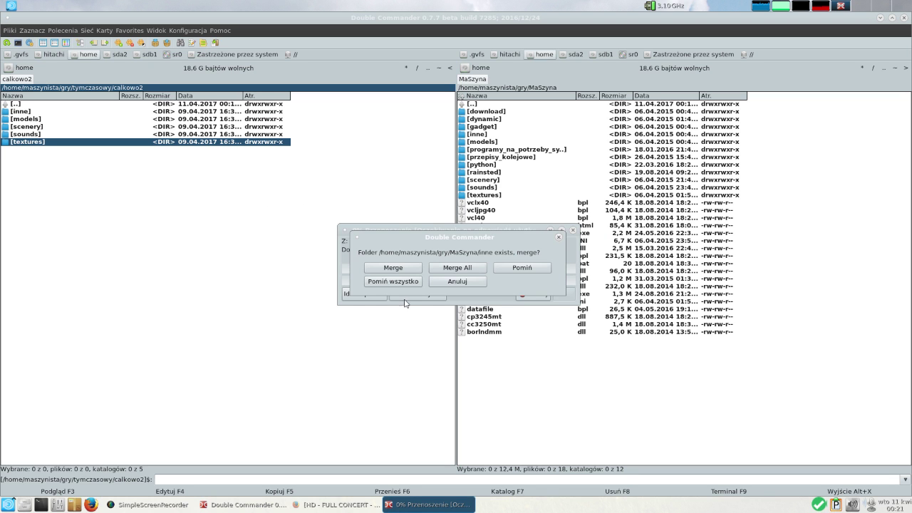
left_click(443, 271)
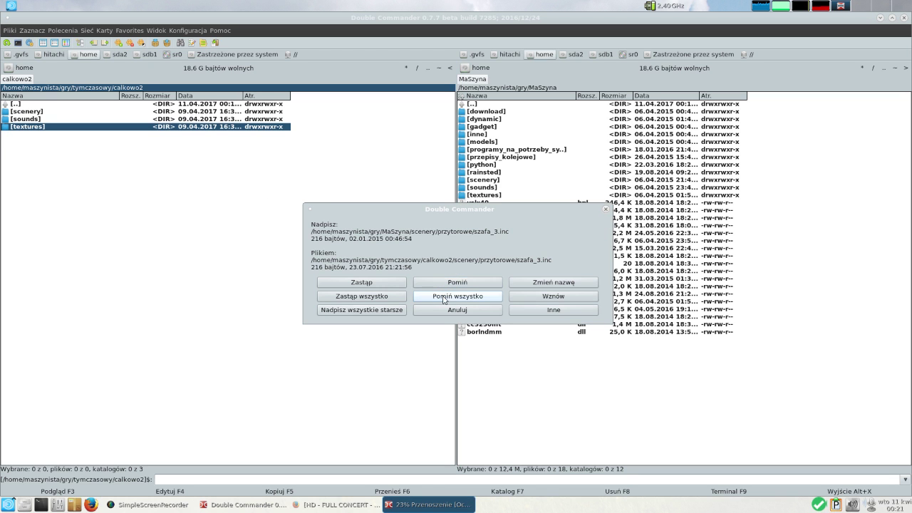
left_click(381, 296)
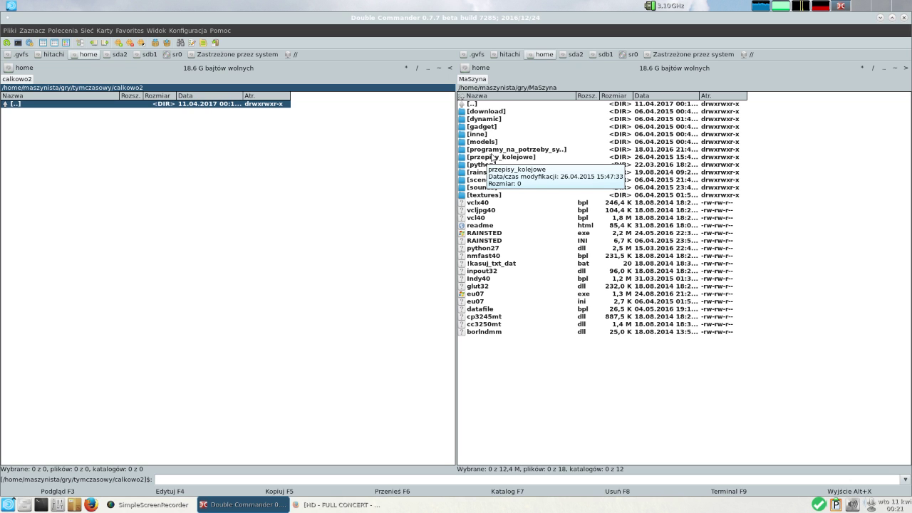
Step: Launch RAINSTED.exe from the gry/MaSzyna folder to open the scenery selection window
left_click(502, 234)
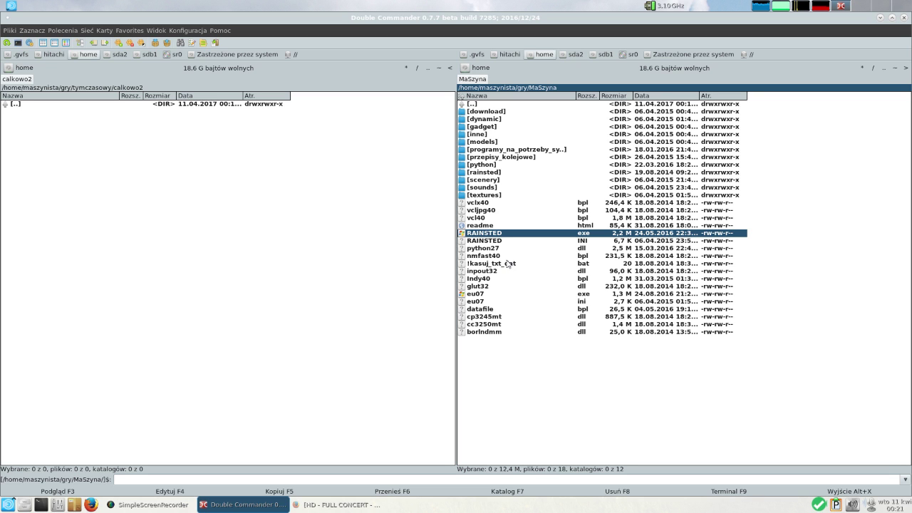
key("Return")
left_click(443, 267)
key("Return")
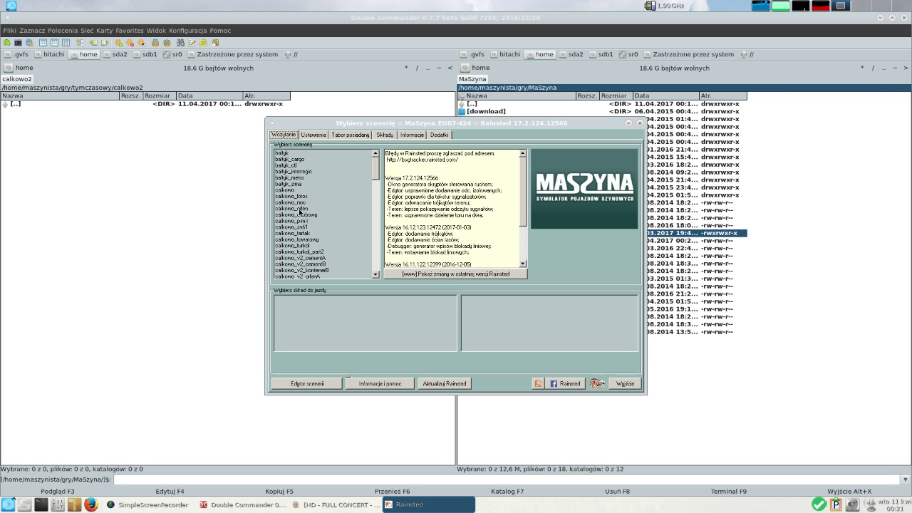
Step: Browse the list of sceneries and select the baltyk_metro scenery
scroll(375, 165, "down", 5)
scroll(374, 155, "up", 5)
left_click(292, 178)
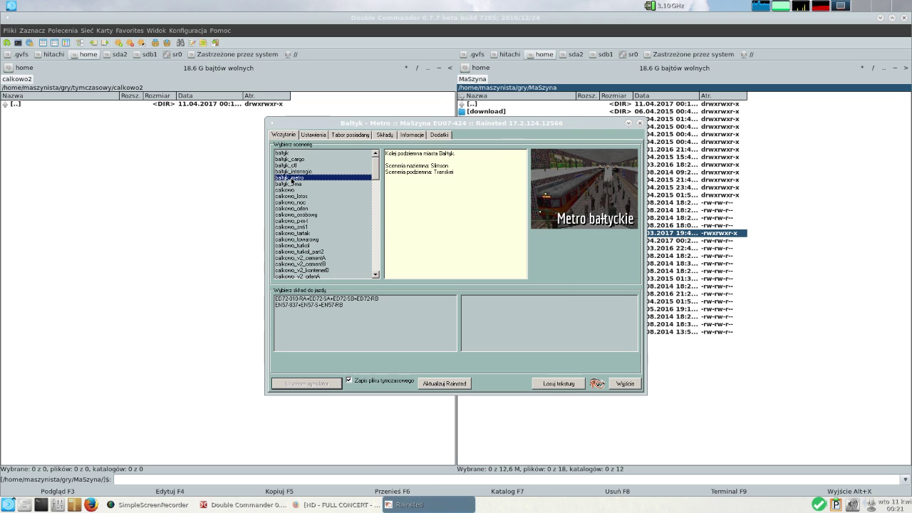
Step: Set the simulator's screen resolution to 1920 x 1080 with full-screen mode disabled in the EU07.INI settings
left_click(313, 134)
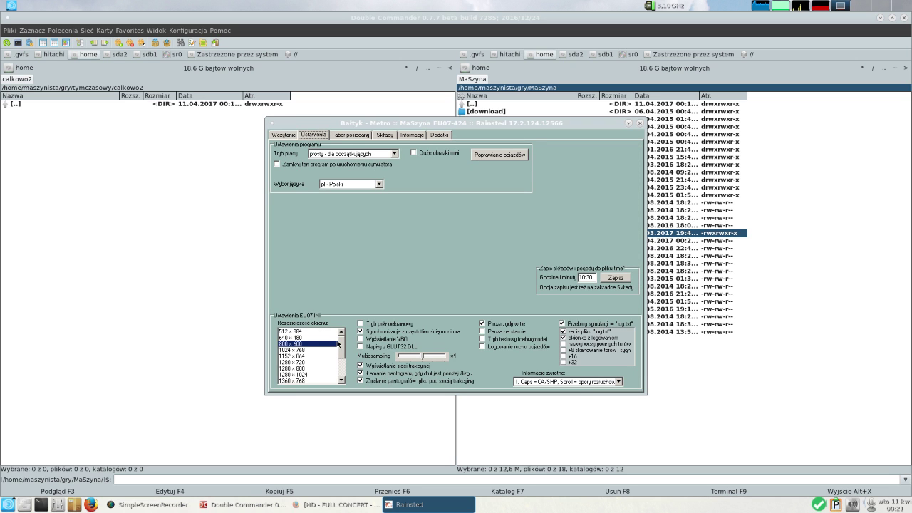
left_click_drag(342, 345, 342, 370)
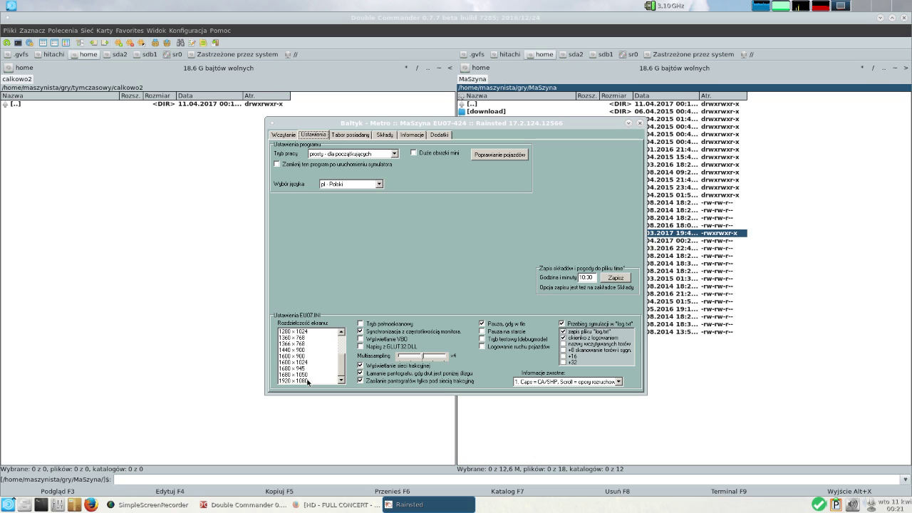
left_click(307, 380)
left_click(361, 323)
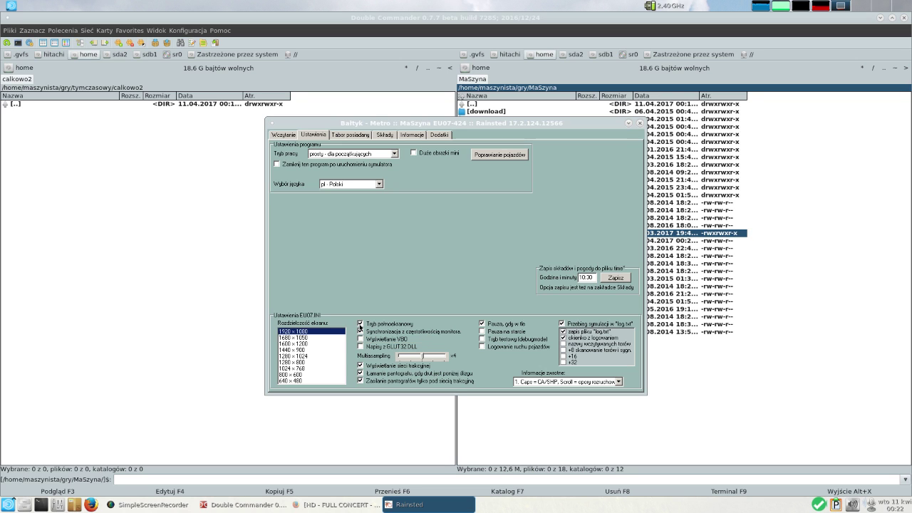
left_click(360, 325)
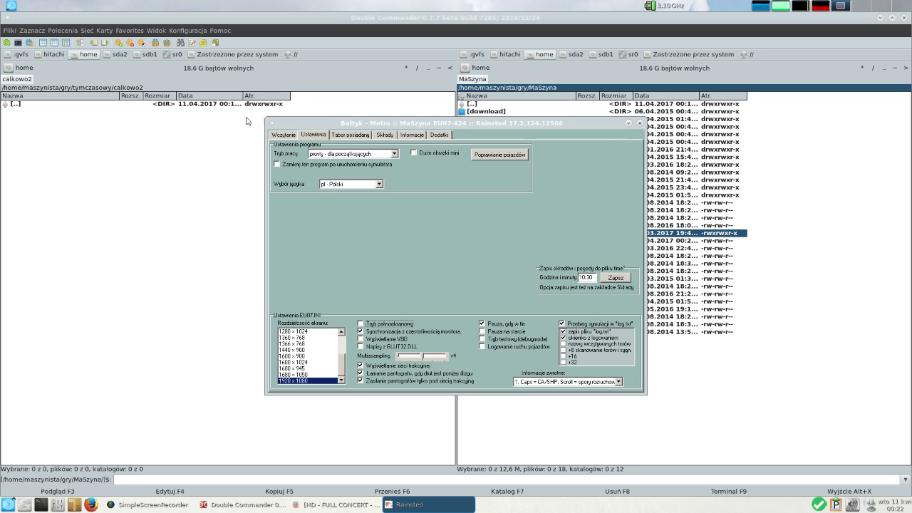
Step: View the trainsets placed on the scenery and run the check of owned rolling stock to refresh the vehicle list
left_click(367, 136)
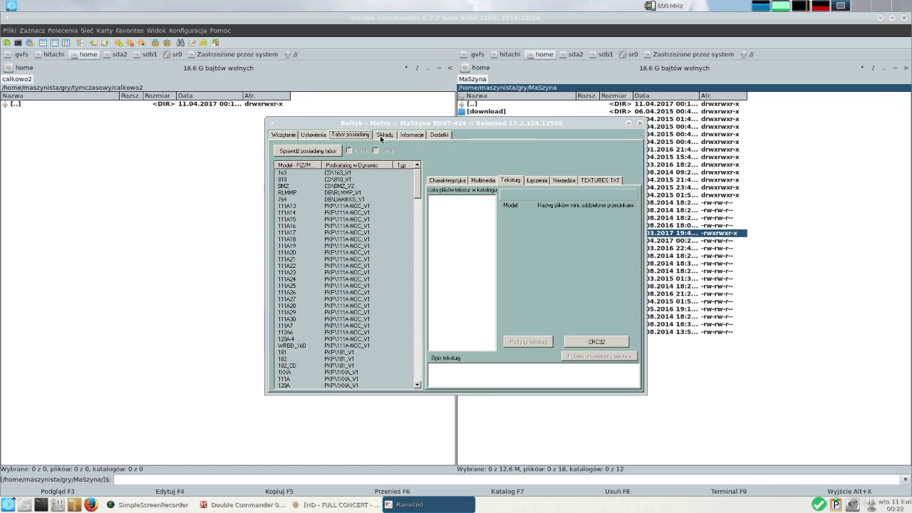
left_click(385, 135)
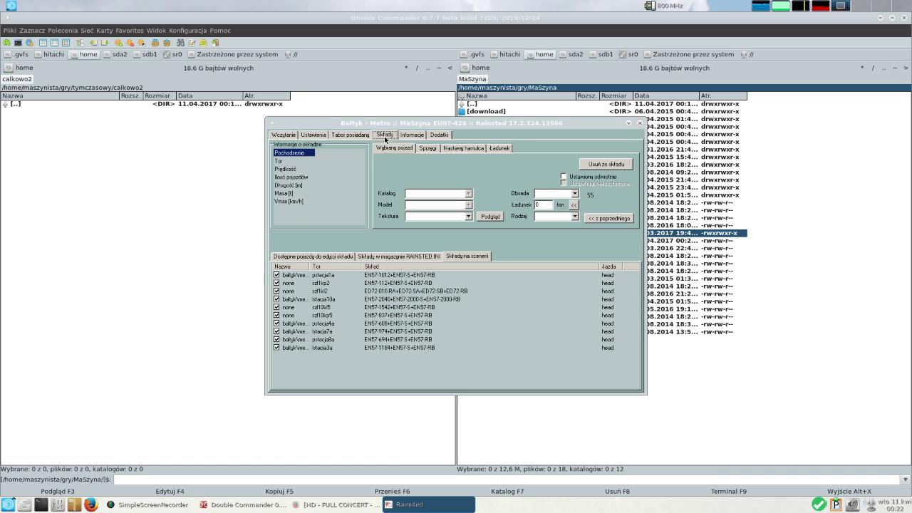
left_click(348, 135)
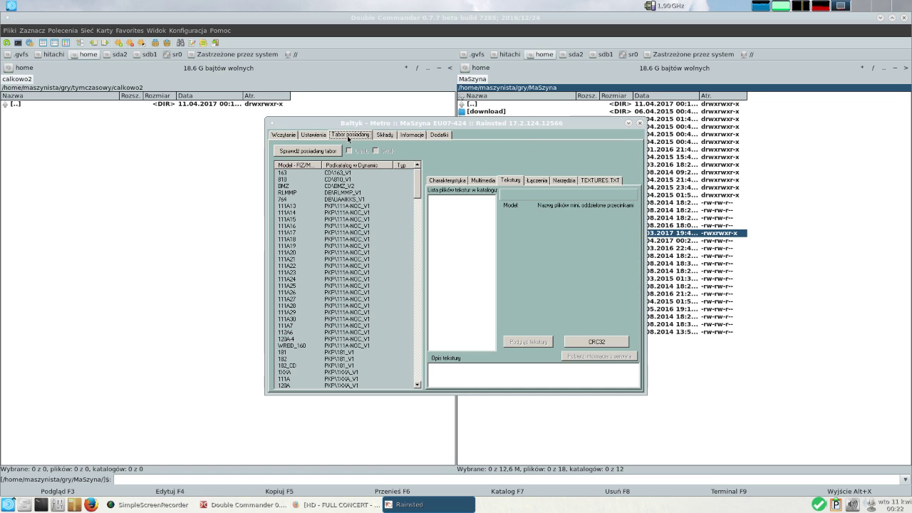
left_click(335, 153)
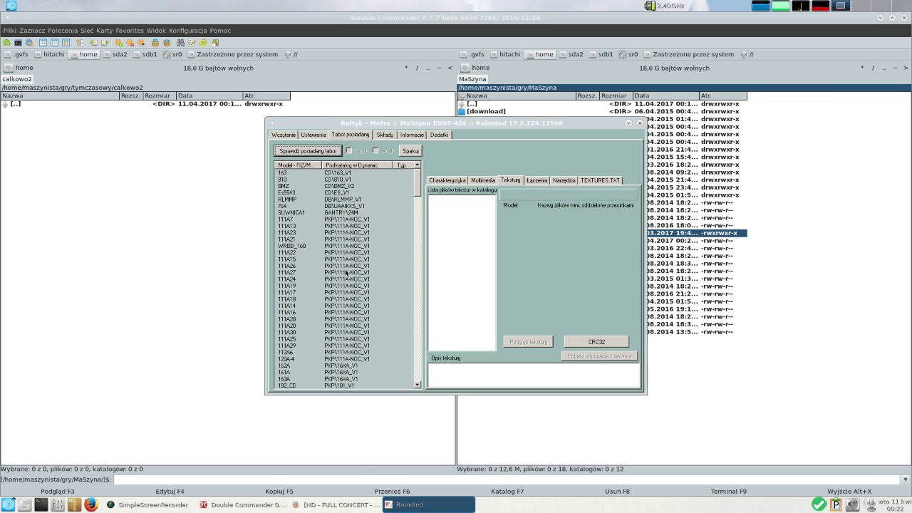
Step: Return to scenery selection and preview the ED72-010 trainset of baltyk_metro, followed by the calkowo_v2_cementA and calkowo_v2_cementB sceneries
left_click(293, 138)
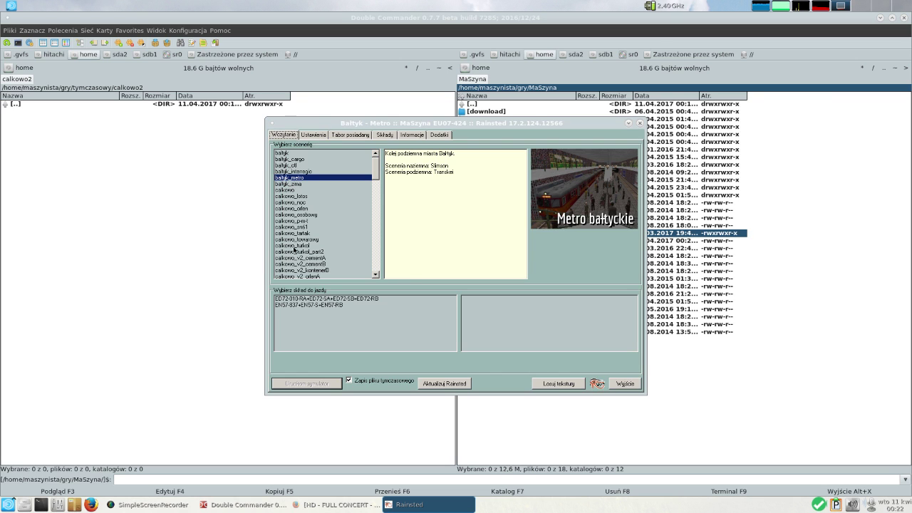
left_click(302, 298)
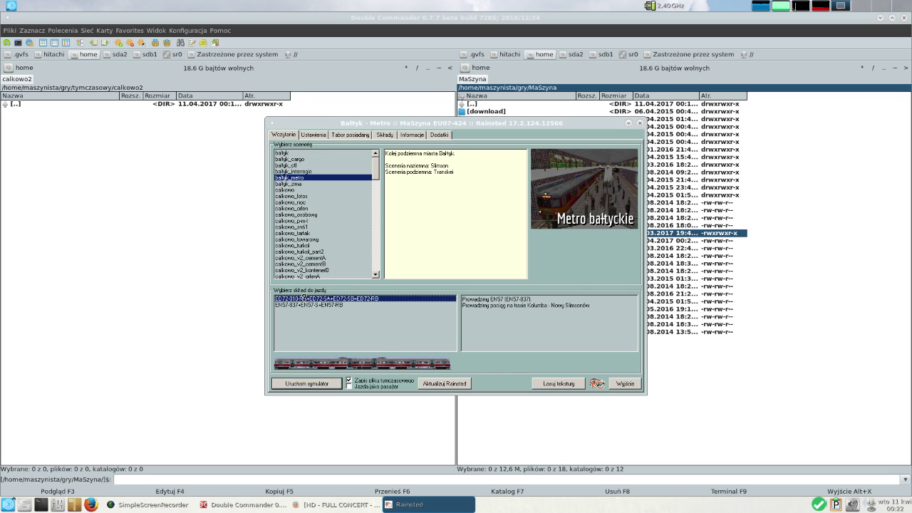
scroll(315, 222, "down", 1)
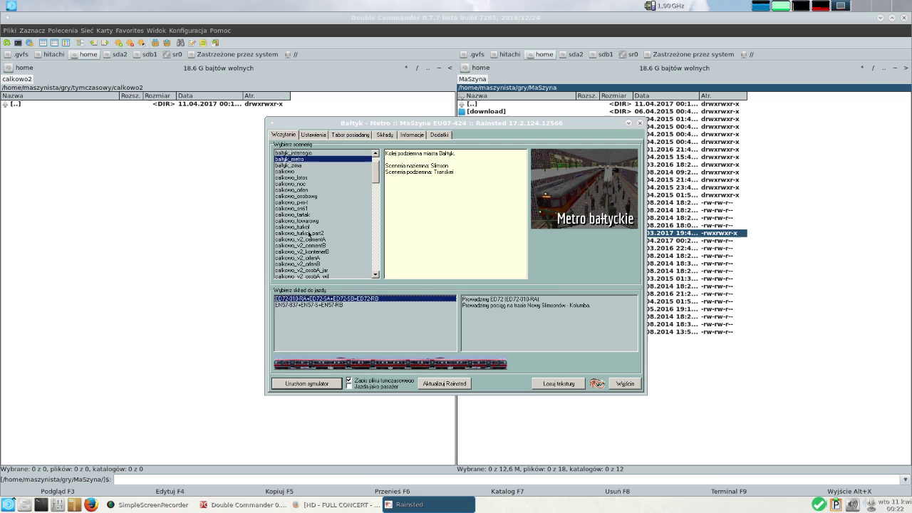
left_click(308, 241)
left_click(308, 246)
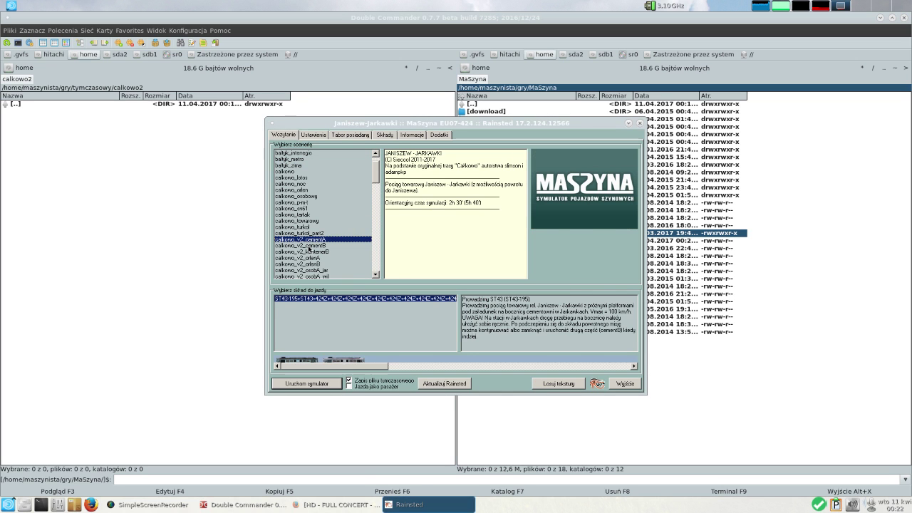